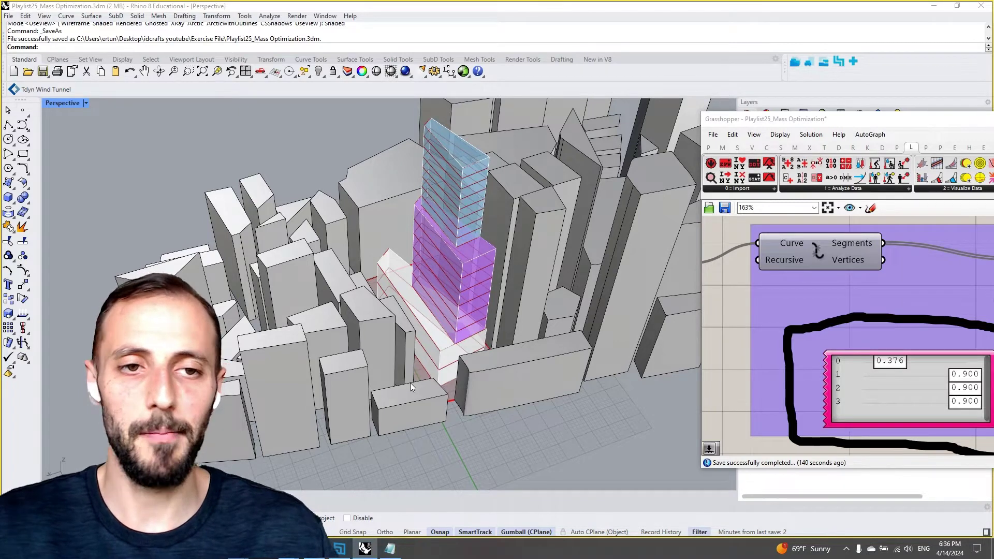
Step: Set the Gene Pool values to 0.427, 0.820, 0.900 and 0.718 to reshape the tower setbacks
{"action": "mouse_move", "coordinate": [410, 383]}
{"action": "right_mouse_down"}
{"action": "mouse_move", "coordinate": [401, 287]}
{"action": "mouse_move", "coordinate": [342, 224]}
{"action": "right_mouse_up"}
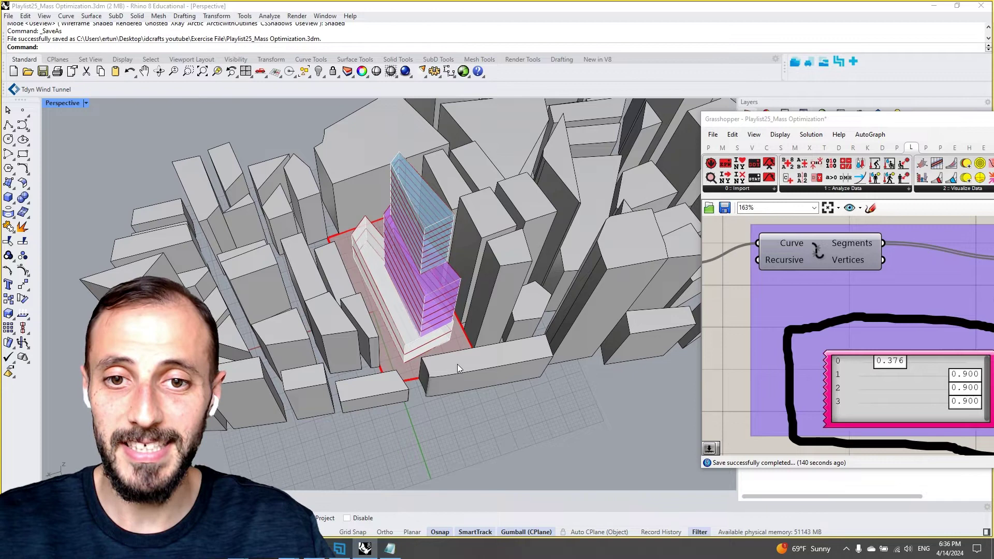
{"action": "right_click_drag", "start_coordinate": [457, 364], "coordinate": [390, 269]}
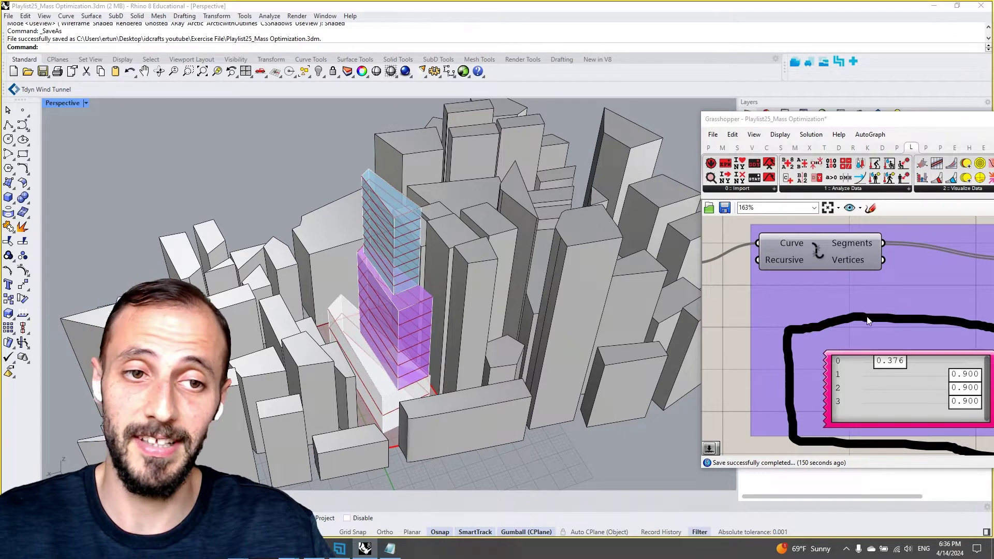
{"action": "right_click_drag", "start_coordinate": [868, 321], "coordinate": [858, 299]}
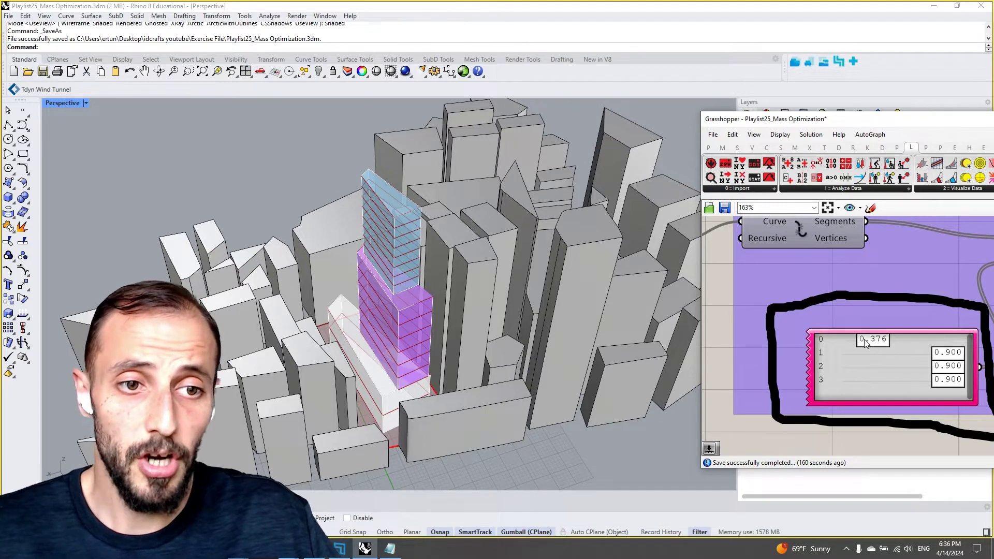
{"action": "scroll", "coordinate": [881, 345], "scroll_direction": "down", "scroll_amount": 2}
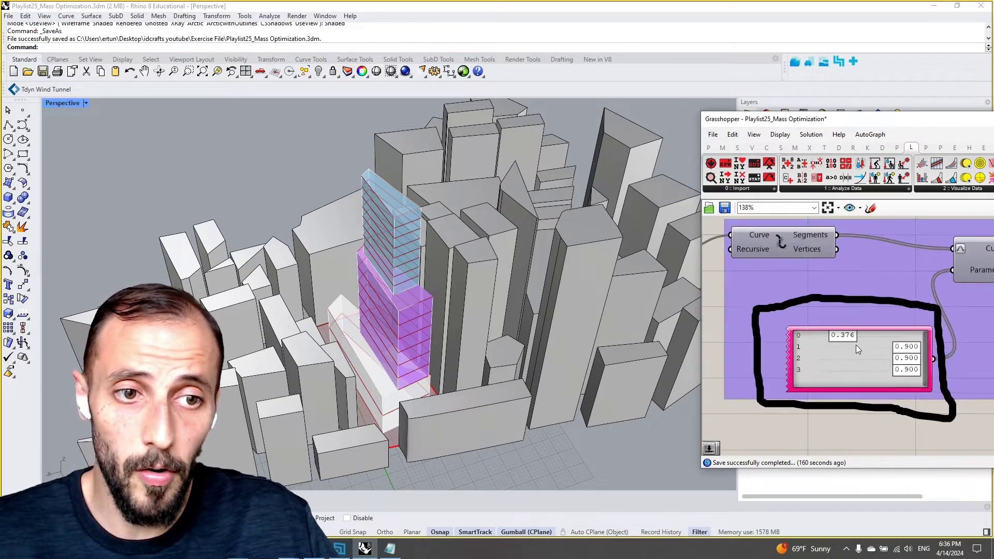
{"action": "mouse_move", "coordinate": [884, 350]}
{"action": "left_mouse_down"}
{"action": "mouse_move", "coordinate": [862, 350]}
{"action": "mouse_move", "coordinate": [861, 378]}
{"action": "mouse_move", "coordinate": [858, 359]}
{"action": "mouse_move", "coordinate": [867, 369]}
{"action": "mouse_move", "coordinate": [883, 360]}
{"action": "left_mouse_up"}
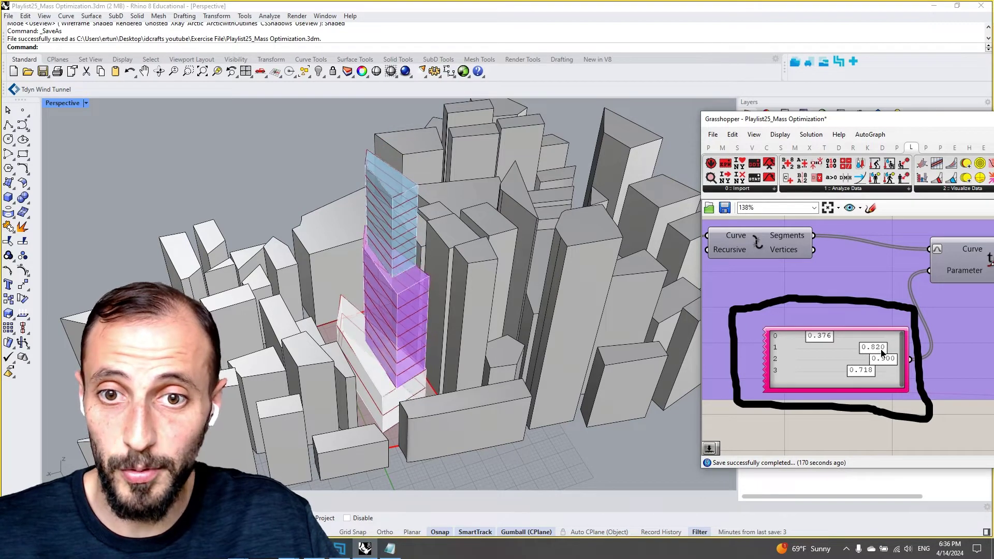
{"action": "scroll", "coordinate": [871, 357], "scroll_direction": "down", "scroll_amount": 3}
{"action": "mouse_move", "coordinate": [917, 302]}
{"action": "right_mouse_down"}
{"action": "mouse_move", "coordinate": [821, 344]}
{"action": "mouse_move", "coordinate": [900, 343]}
{"action": "right_mouse_up"}
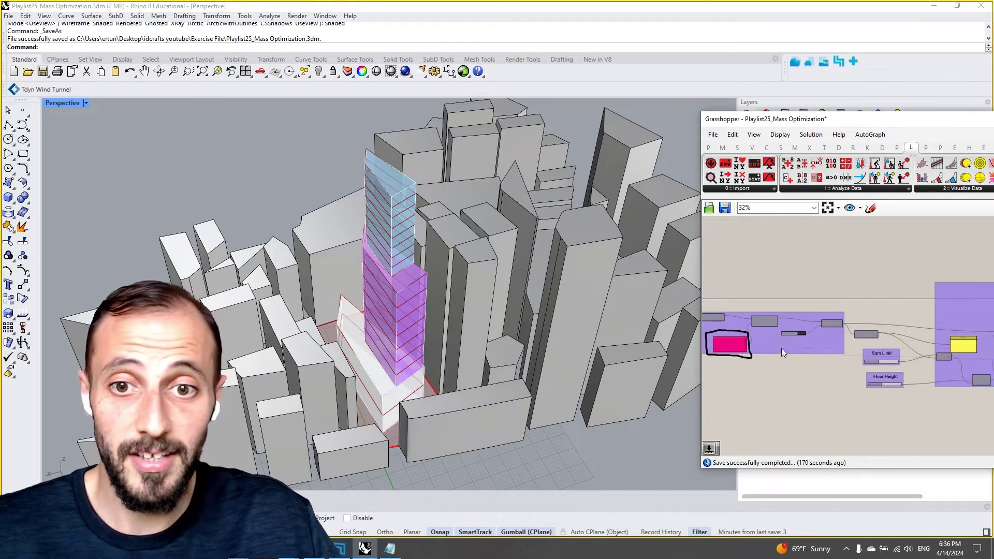
{"action": "scroll", "coordinate": [825, 342], "scroll_direction": "up", "scroll_amount": 1}
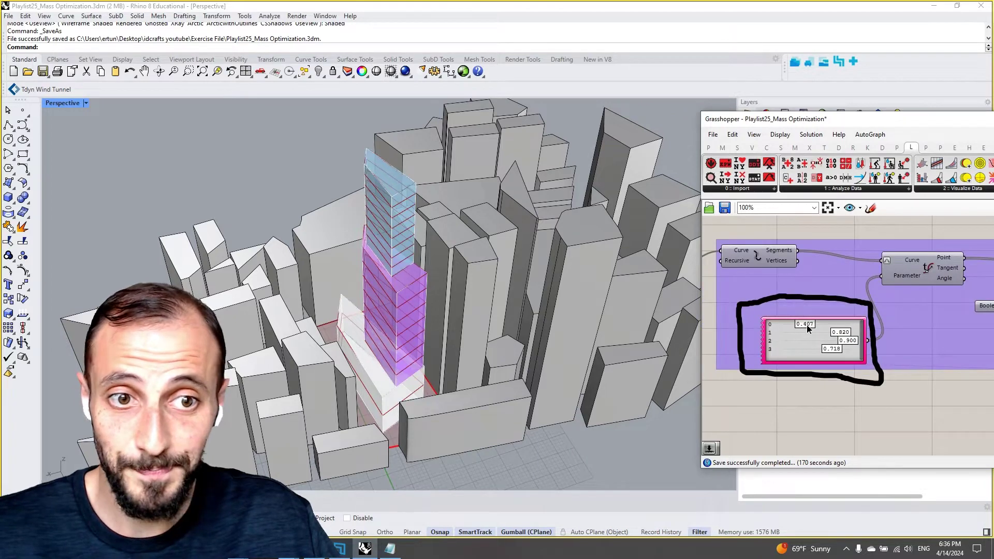
{"action": "left_click_drag", "start_coordinate": [807, 325], "coordinate": [815, 326]}
{"action": "scroll", "coordinate": [893, 344], "scroll_direction": "down", "scroll_amount": 5}
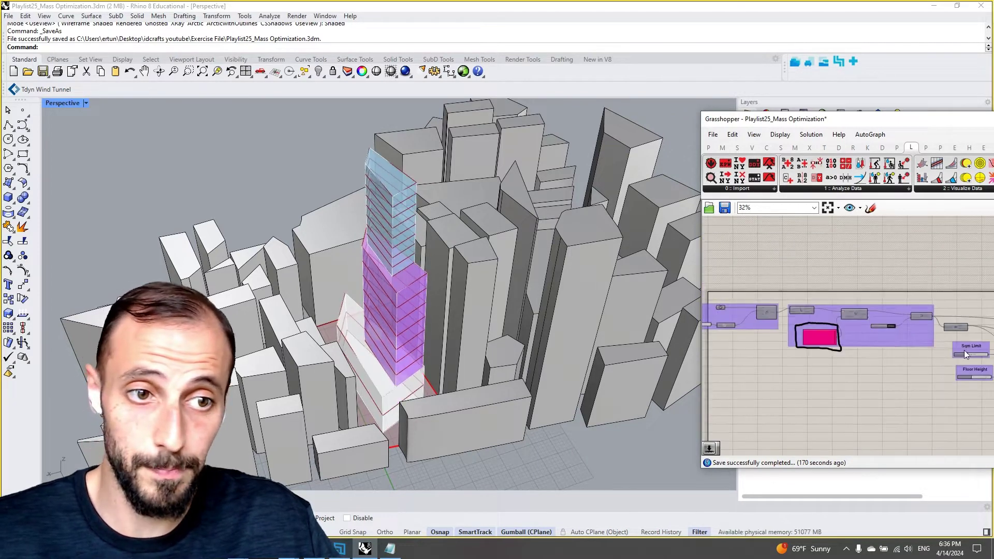
{"action": "scroll", "coordinate": [965, 355], "scroll_direction": "up", "scroll_amount": 4}
{"action": "scroll", "coordinate": [861, 341], "scroll_direction": "up", "scroll_amount": 4}
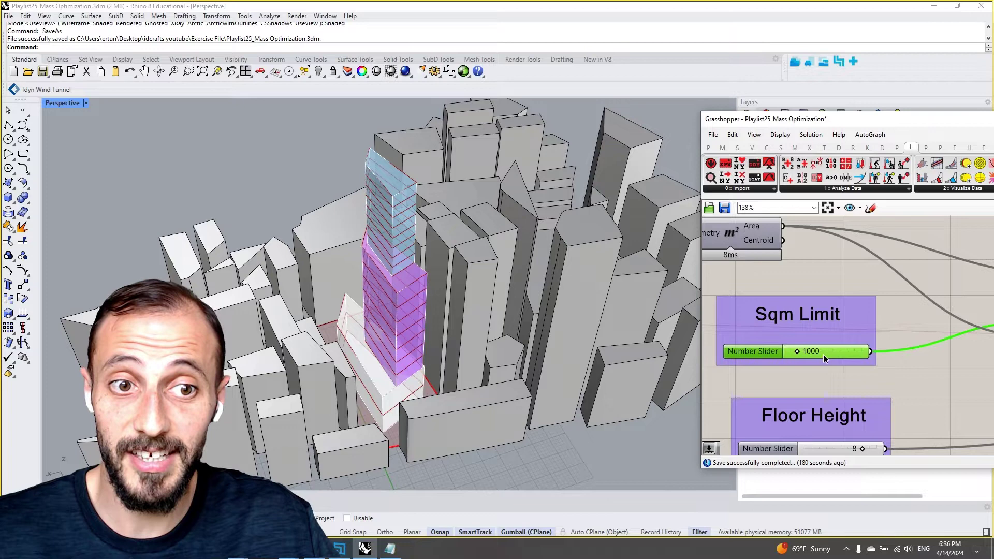
{"action": "double_click", "coordinate": [821, 353]}
{"action": "type", "text": "20"}
{"action": "key", "text": "Return"}
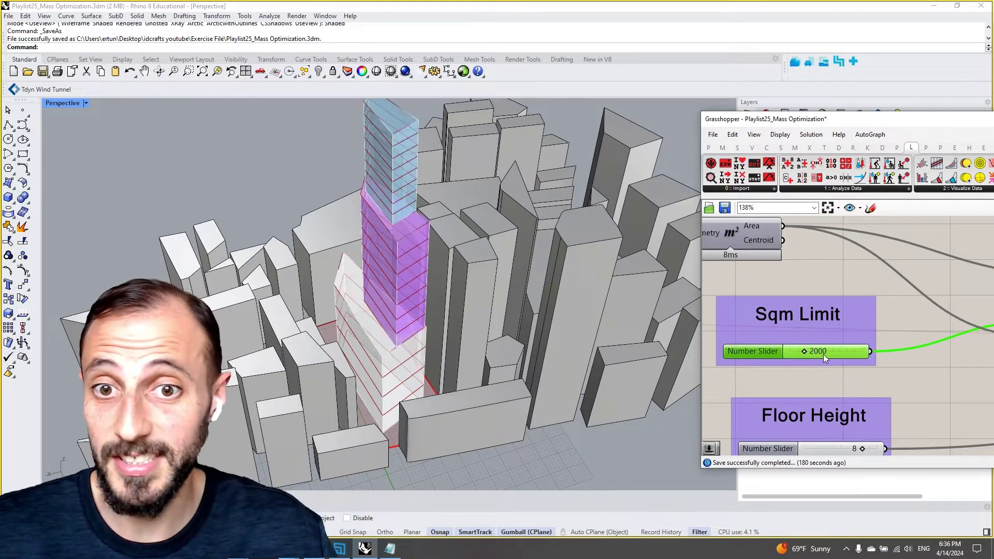
{"action": "double_click", "coordinate": [823, 354]}
{"action": "type", "text": "1000"}
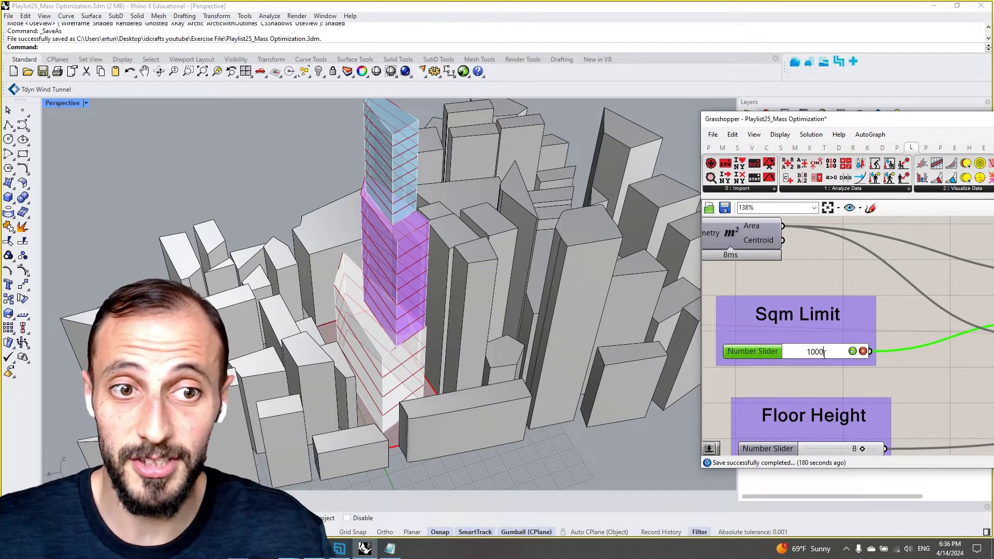
{"action": "key", "text": "Return"}
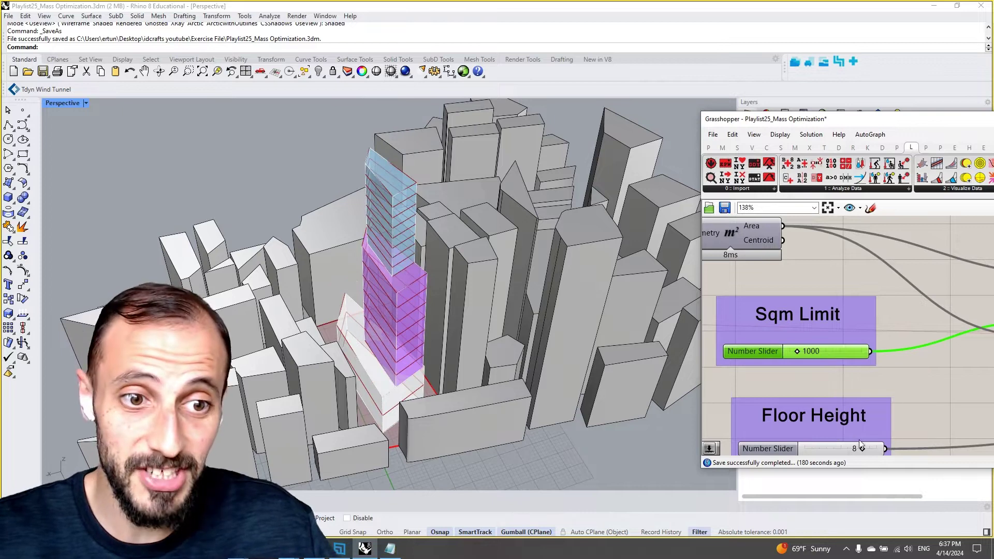
{"action": "scroll", "coordinate": [745, 363], "scroll_direction": "down", "scroll_amount": 5}
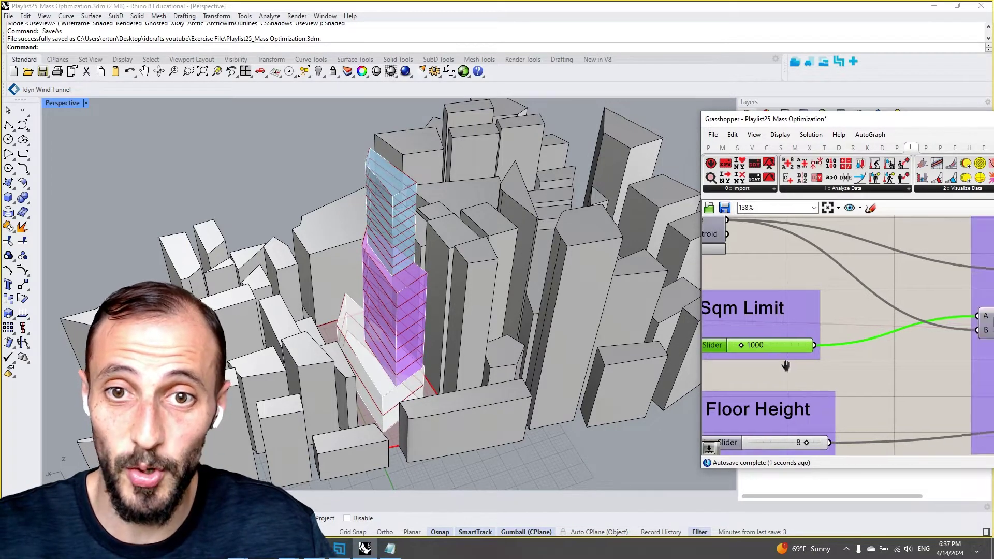
{"action": "scroll", "coordinate": [931, 350], "scroll_direction": "down", "scroll_amount": 3}
{"action": "scroll", "coordinate": [935, 356], "scroll_direction": "up", "scroll_amount": 2}
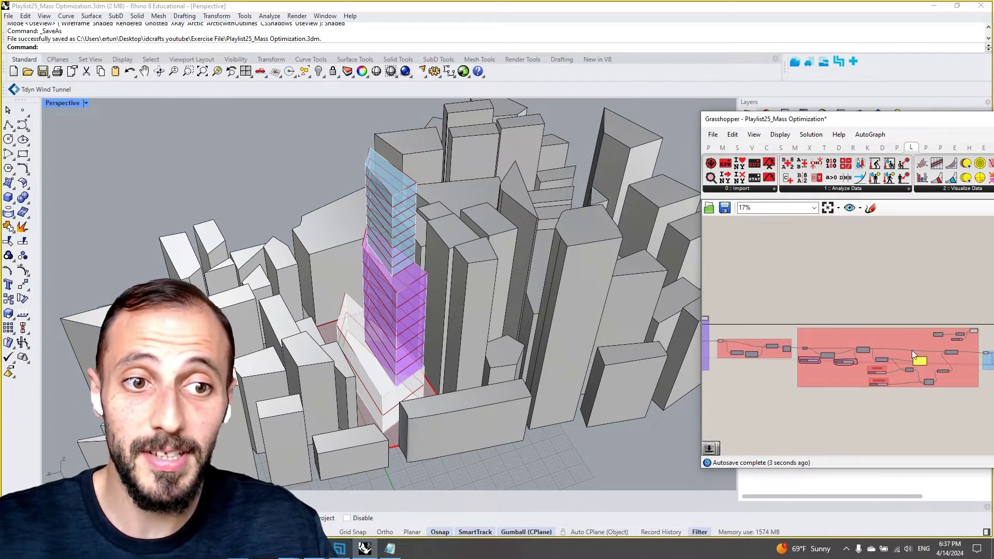
{"action": "scroll", "coordinate": [912, 351], "scroll_direction": "up", "scroll_amount": 2}
{"action": "scroll", "coordinate": [897, 366], "scroll_direction": "up", "scroll_amount": 2}
{"action": "scroll", "coordinate": [811, 405], "scroll_direction": "up", "scroll_amount": 1}
{"action": "scroll", "coordinate": [830, 373], "scroll_direction": "down", "scroll_amount": 1}
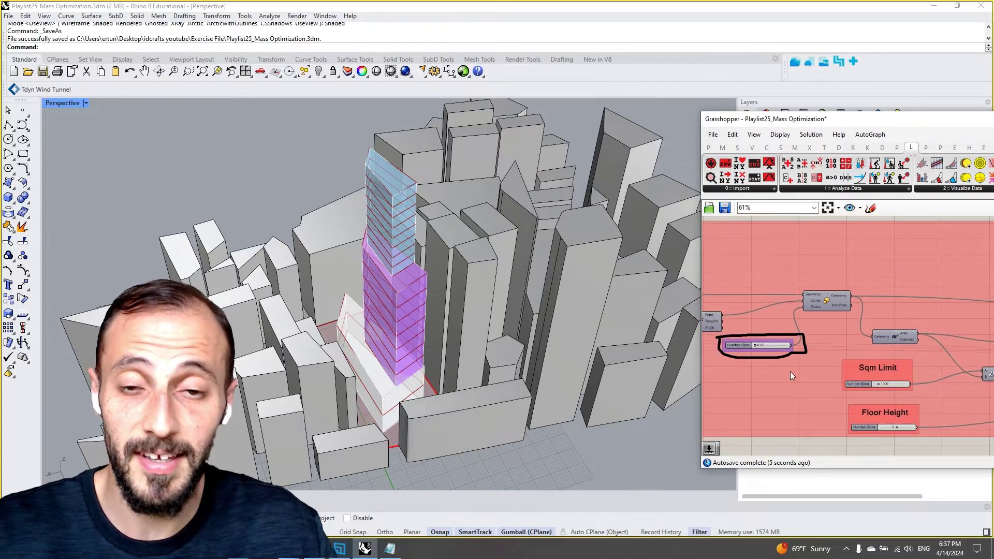
{"action": "scroll", "coordinate": [789, 367], "scroll_direction": "up", "scroll_amount": 1}
{"action": "scroll", "coordinate": [806, 352], "scroll_direction": "up", "scroll_amount": 1}
{"action": "scroll", "coordinate": [784, 346], "scroll_direction": "up", "scroll_amount": 1}
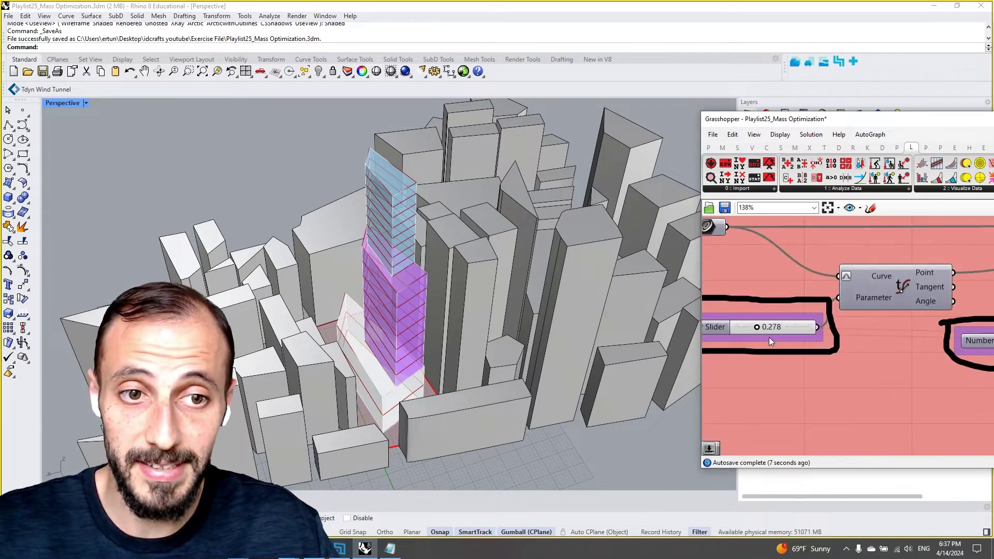
Step: Set the two tower shaping sliders to about 0.733 and 0.67
{"action": "mouse_move", "coordinate": [762, 330]}
{"action": "left_mouse_down"}
{"action": "mouse_move", "coordinate": [779, 334]}
{"action": "mouse_move", "coordinate": [768, 332]}
{"action": "left_mouse_up"}
{"action": "right_click_drag", "start_coordinate": [899, 358], "coordinate": [809, 361]}
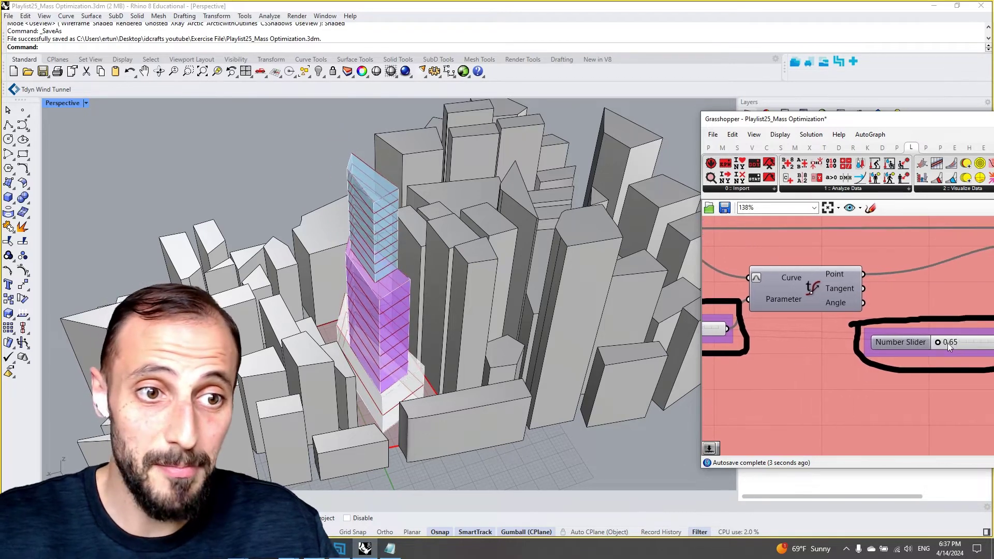
{"action": "left_click_drag", "start_coordinate": [939, 344], "coordinate": [948, 345]}
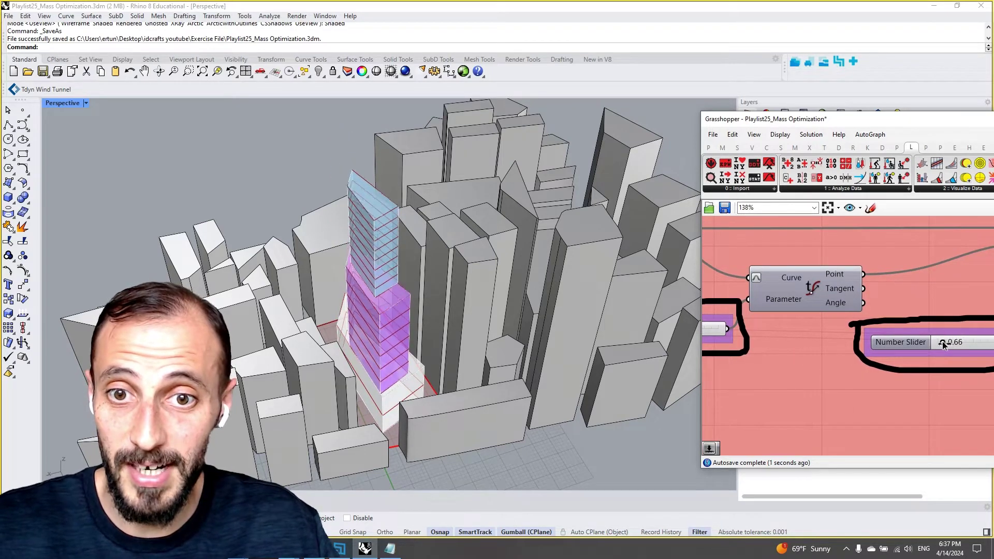
{"action": "right_click_drag", "start_coordinate": [947, 345], "coordinate": [900, 344]}
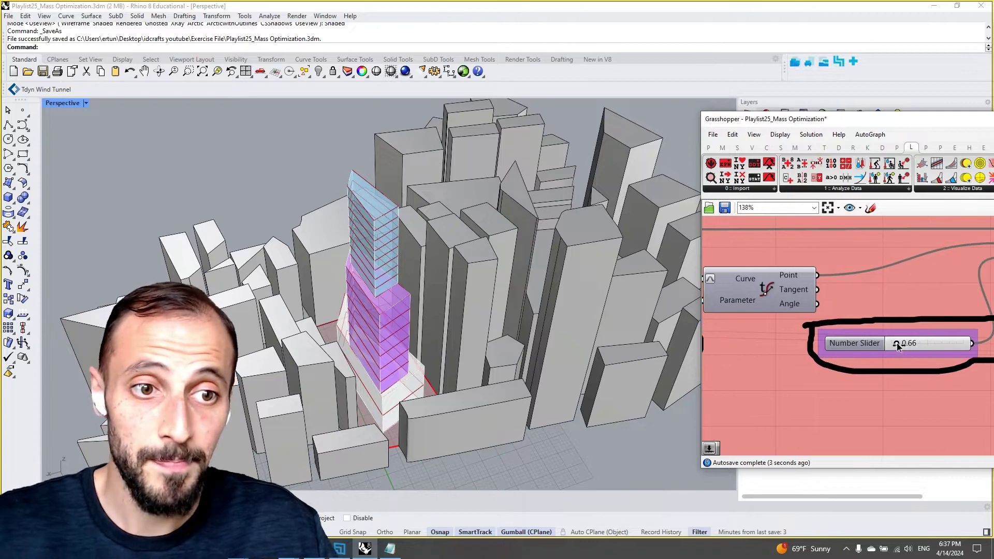
{"action": "mouse_move", "coordinate": [896, 342]}
{"action": "left_mouse_down"}
{"action": "mouse_move", "coordinate": [911, 343]}
{"action": "mouse_move", "coordinate": [901, 344]}
{"action": "left_mouse_up"}
{"action": "scroll", "coordinate": [901, 346], "scroll_direction": "down", "scroll_amount": 2}
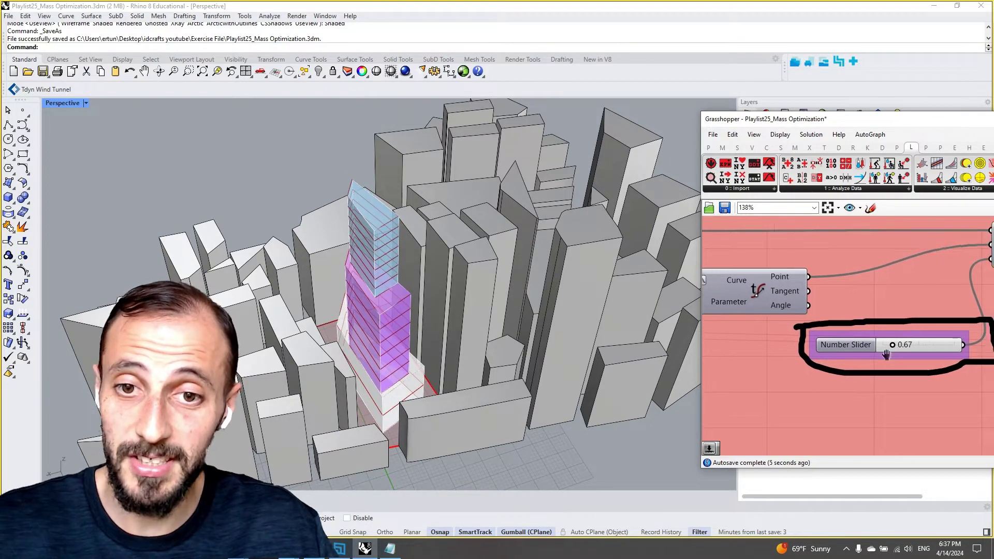
{"action": "scroll", "coordinate": [854, 358], "scroll_direction": "down", "scroll_amount": 2}
{"action": "mouse_move", "coordinate": [854, 357]}
{"action": "right_mouse_down"}
{"action": "mouse_move", "coordinate": [838, 356]}
{"action": "mouse_move", "coordinate": [917, 394]}
{"action": "right_mouse_up"}
{"action": "scroll", "coordinate": [884, 372], "scroll_direction": "up", "scroll_amount": 3}
Step: Enter 1200 as the Sqm Limit slider value
{"action": "double_click", "coordinate": [875, 352]}
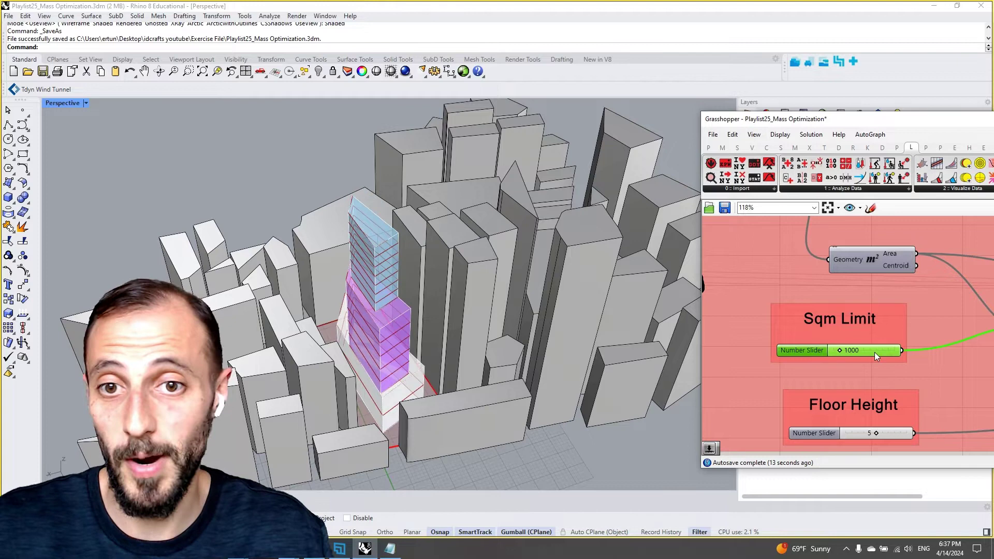
{"action": "key", "text": "BackSpace"}
{"action": "key", "text": "BackSpace"}
{"action": "key", "text": "BackSpace"}
{"action": "type", "text": "2"}
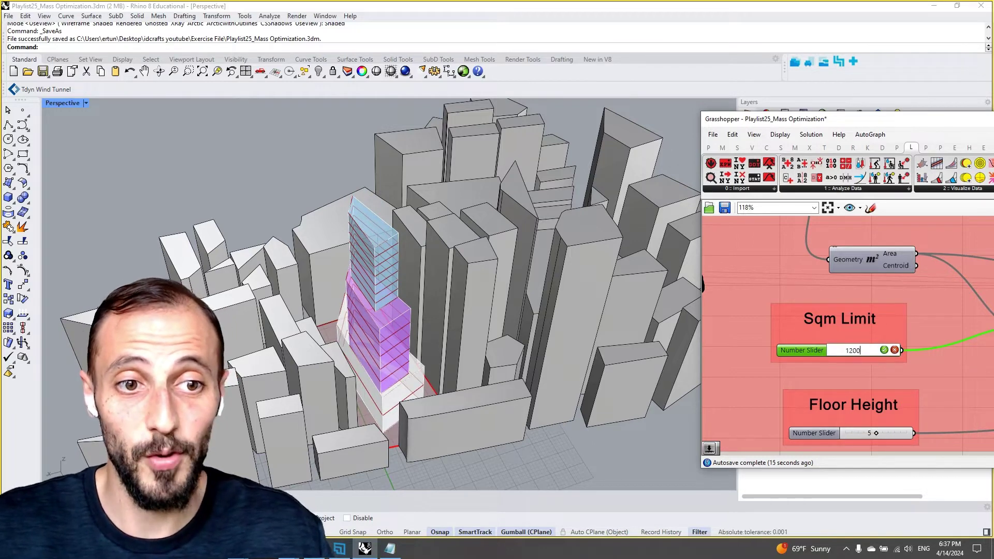
{"action": "key", "text": "Return"}
{"action": "scroll", "coordinate": [934, 346], "scroll_direction": "down", "scroll_amount": 5}
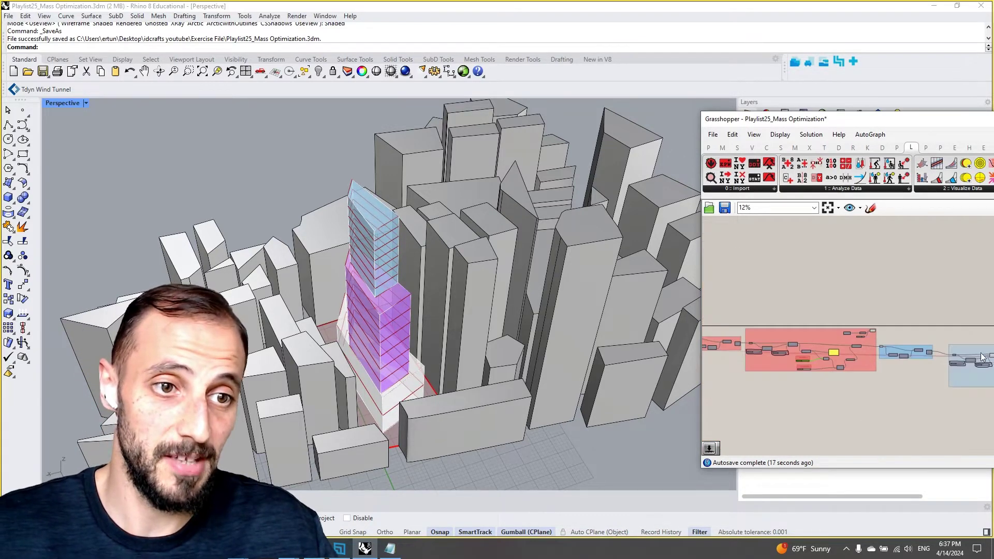
Step: Pan across the Harmful Sun and Beneficial Sun groups to check the analysis period sliders
{"action": "right_click_drag", "start_coordinate": [981, 357], "coordinate": [849, 361]}
{"action": "scroll", "coordinate": [811, 364], "scroll_direction": "up", "scroll_amount": 2}
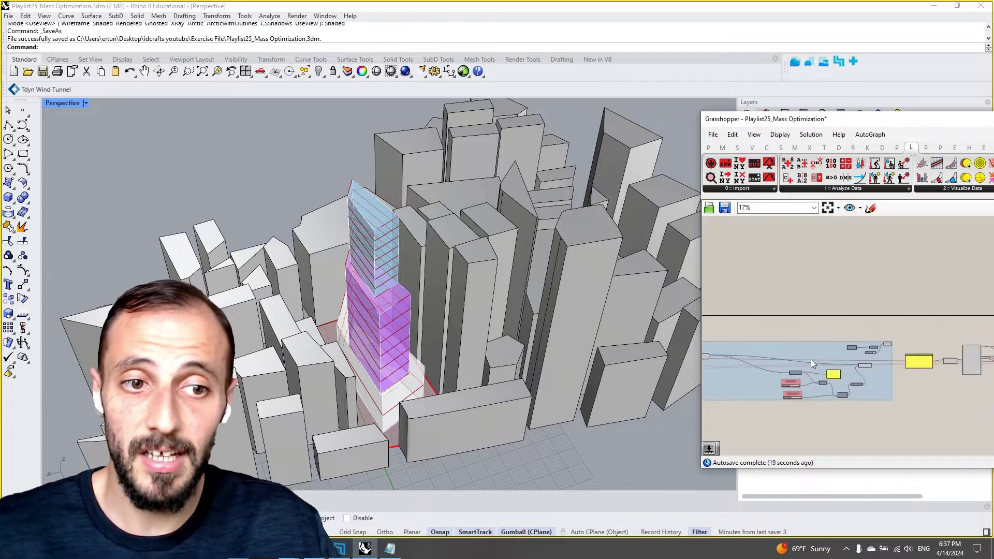
{"action": "scroll", "coordinate": [811, 359], "scroll_direction": "up", "scroll_amount": 3}
{"action": "scroll", "coordinate": [865, 352], "scroll_direction": "up", "scroll_amount": 3}
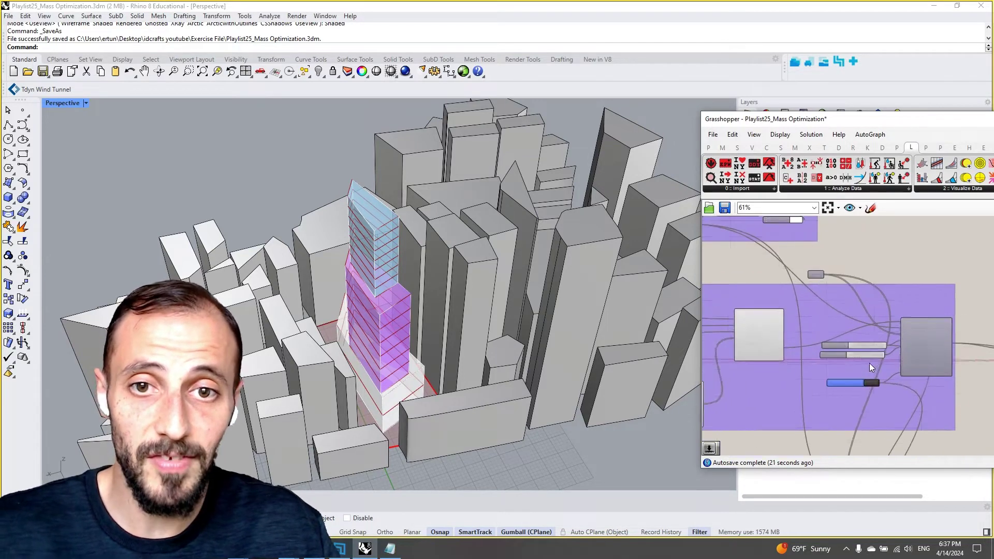
{"action": "mouse_move", "coordinate": [869, 362]}
{"action": "right_mouse_down"}
{"action": "mouse_move", "coordinate": [823, 360]}
{"action": "mouse_move", "coordinate": [849, 355]}
{"action": "right_mouse_up"}
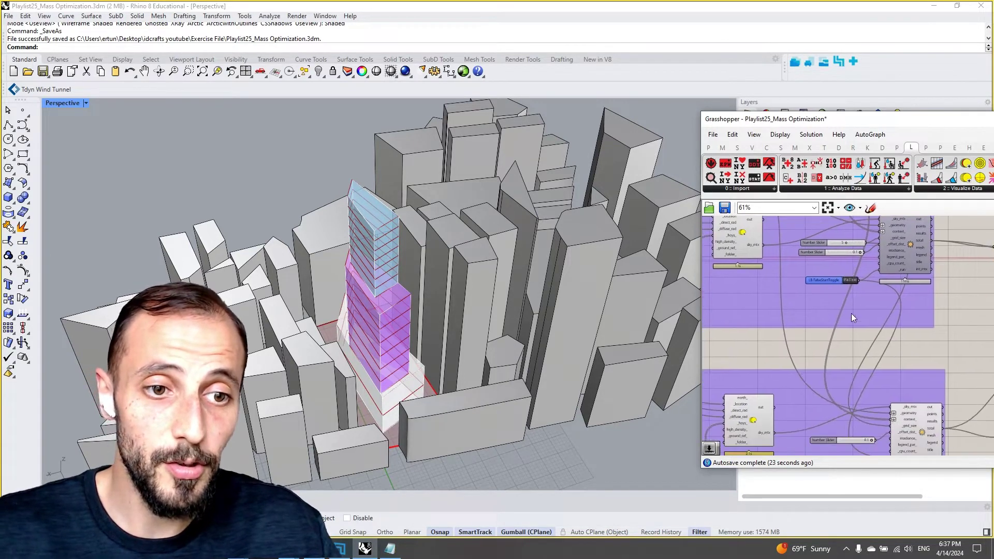
{"action": "scroll", "coordinate": [851, 280], "scroll_direction": "down", "scroll_amount": 2}
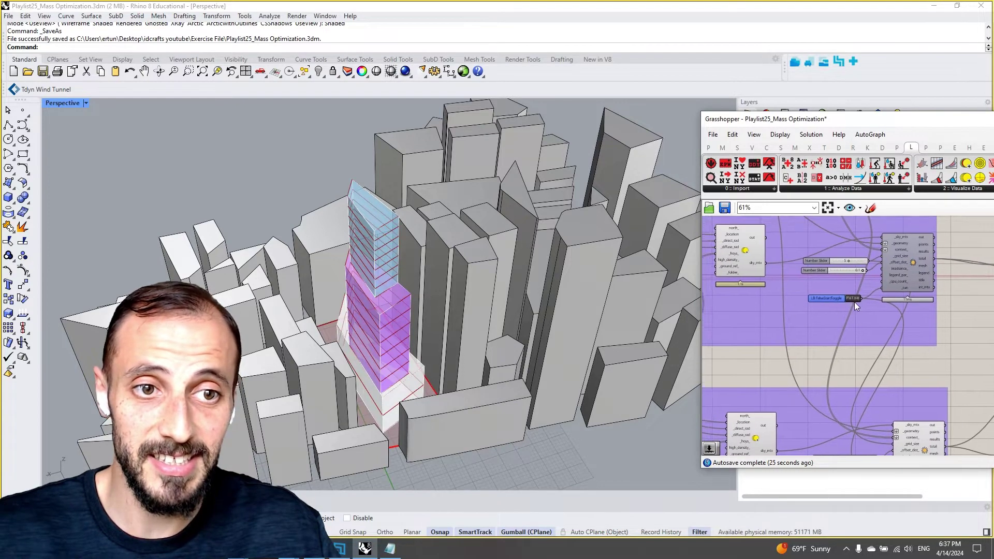
{"action": "scroll", "coordinate": [788, 282], "scroll_direction": "down", "scroll_amount": 1}
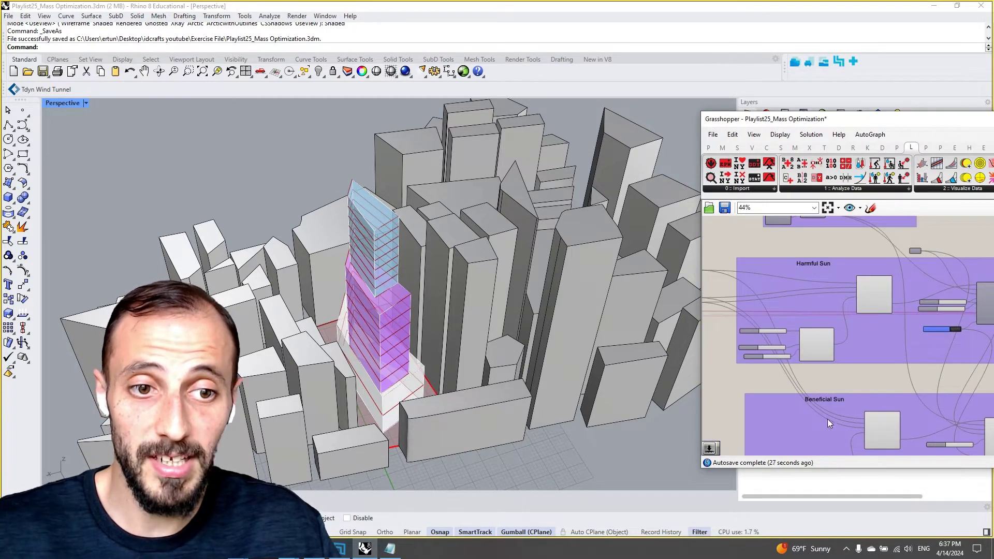
{"action": "right_click_drag", "start_coordinate": [875, 384], "coordinate": [816, 394]}
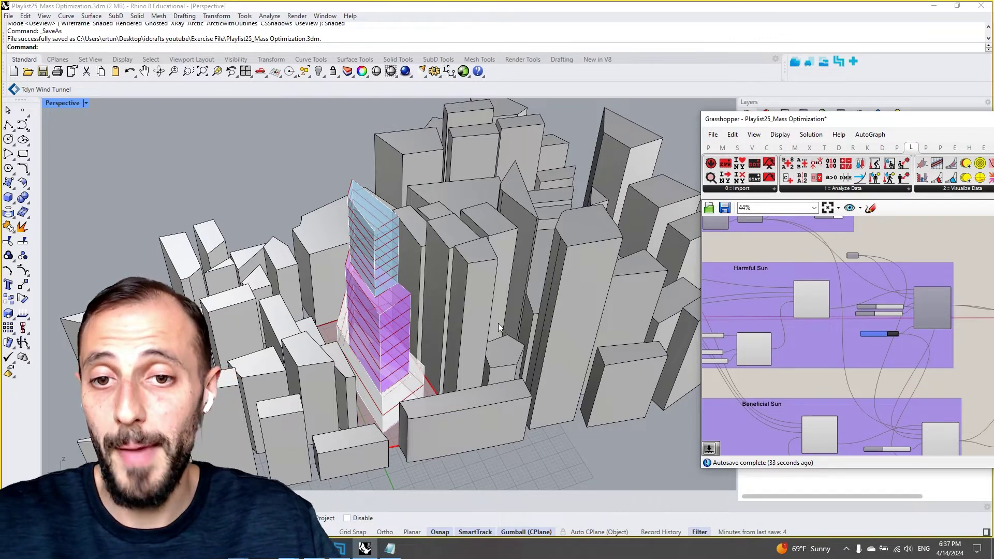
{"action": "right_click_drag", "start_coordinate": [498, 323], "coordinate": [483, 336]}
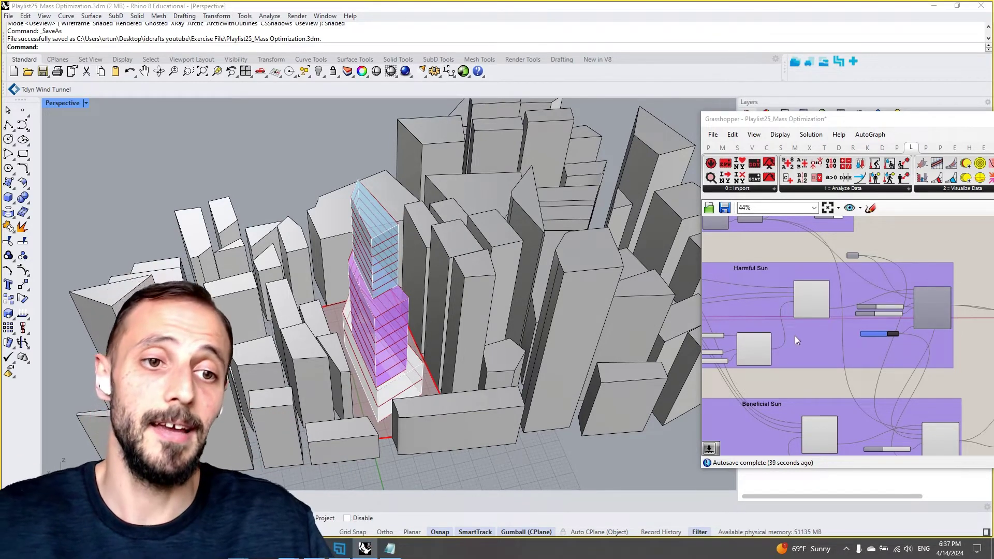
{"action": "right_click_drag", "start_coordinate": [803, 335], "coordinate": [825, 320]}
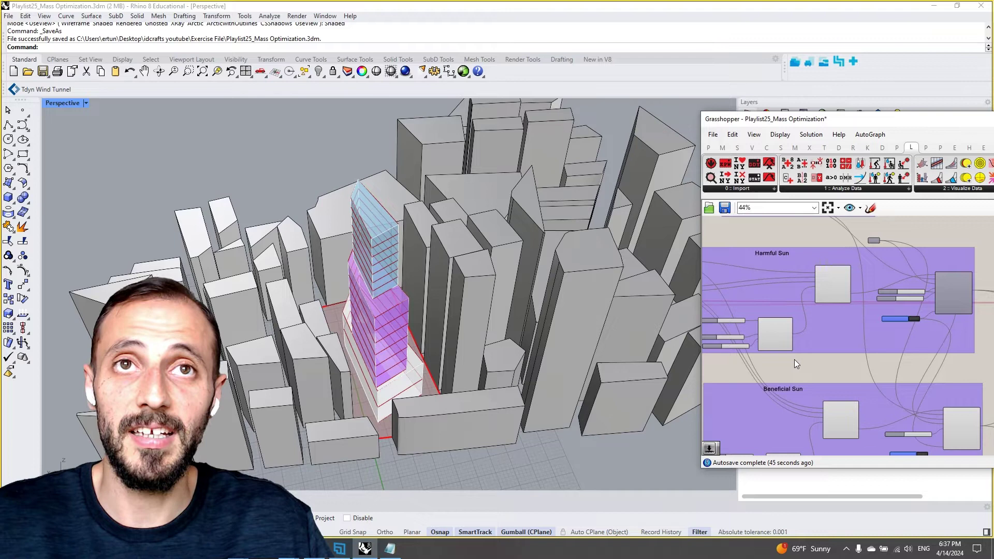
{"action": "right_click_drag", "start_coordinate": [794, 359], "coordinate": [829, 334]}
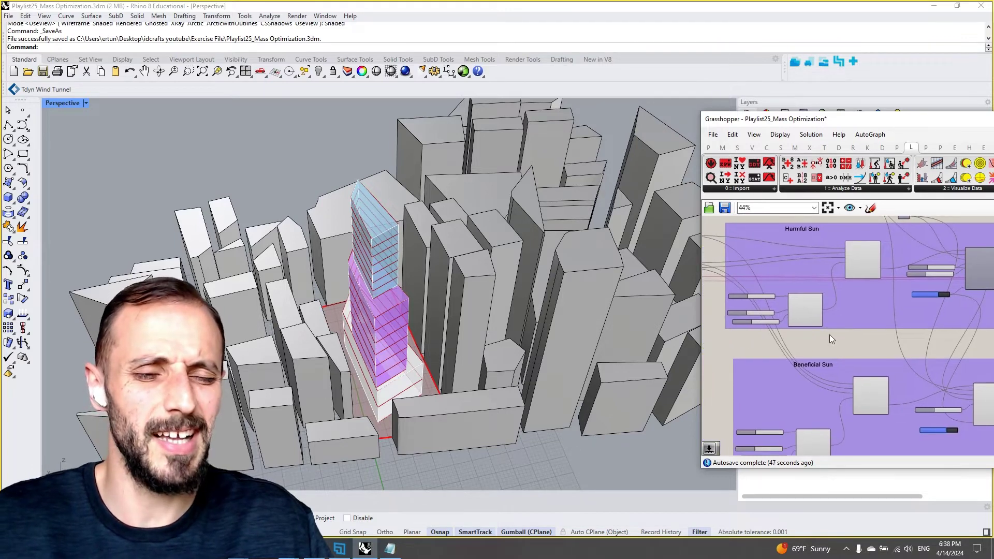
{"action": "scroll", "coordinate": [829, 334], "scroll_direction": "up", "scroll_amount": 3}
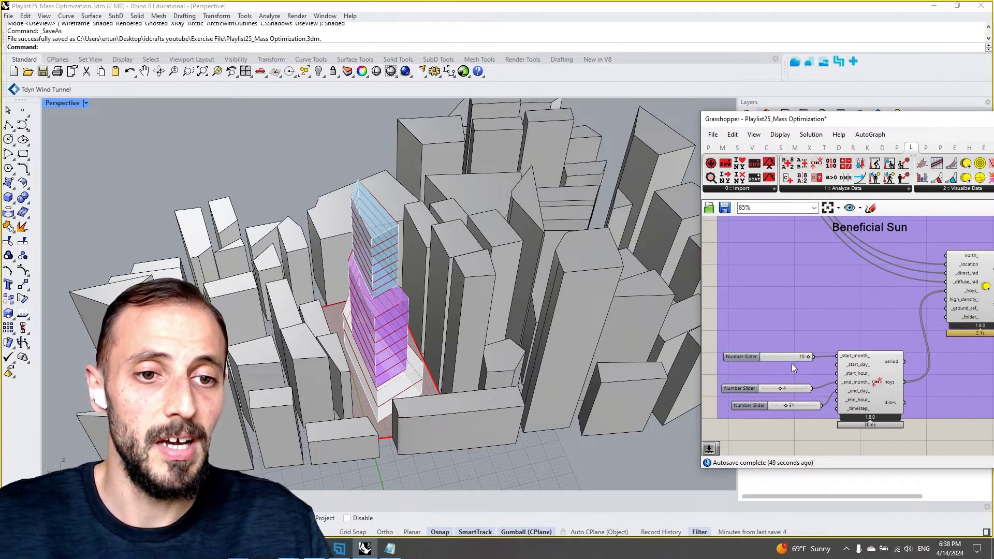
{"action": "right_click_drag", "start_coordinate": [810, 392], "coordinate": [795, 424]}
{"action": "scroll", "coordinate": [795, 424], "scroll_direction": "down", "scroll_amount": 2}
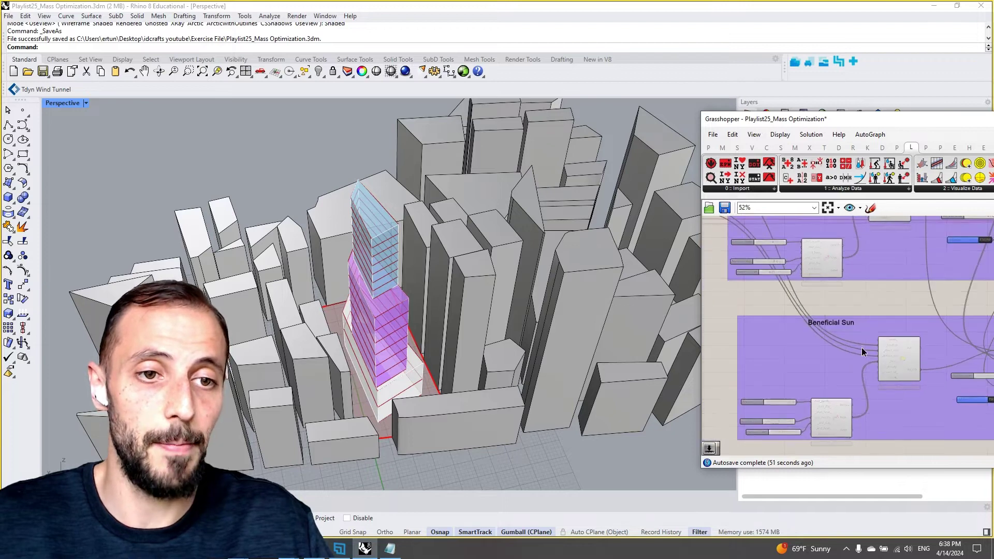
{"action": "scroll", "coordinate": [835, 379], "scroll_direction": "up", "scroll_amount": 2}
{"action": "scroll", "coordinate": [806, 339], "scroll_direction": "up", "scroll_amount": 1}
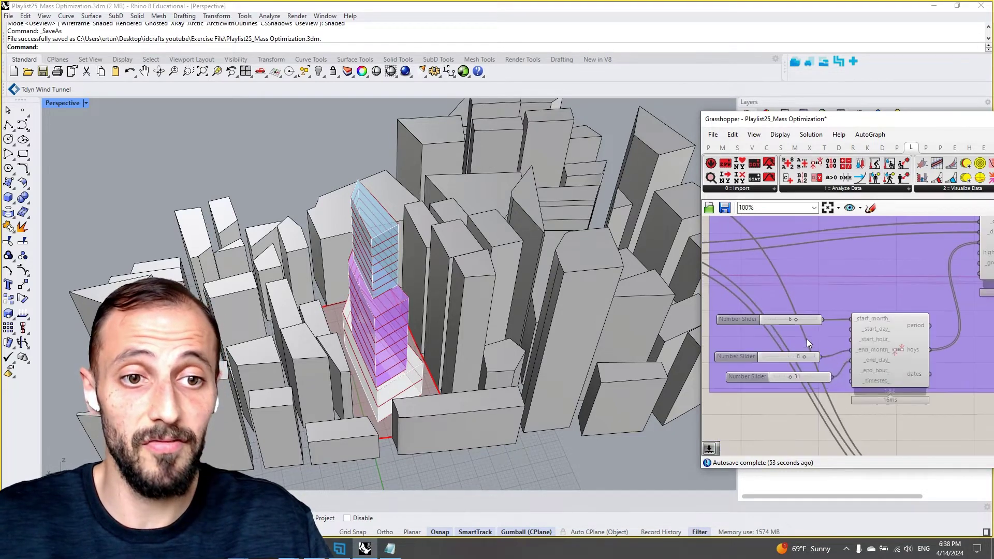
{"action": "scroll", "coordinate": [805, 327], "scroll_direction": "down", "scroll_amount": 4}
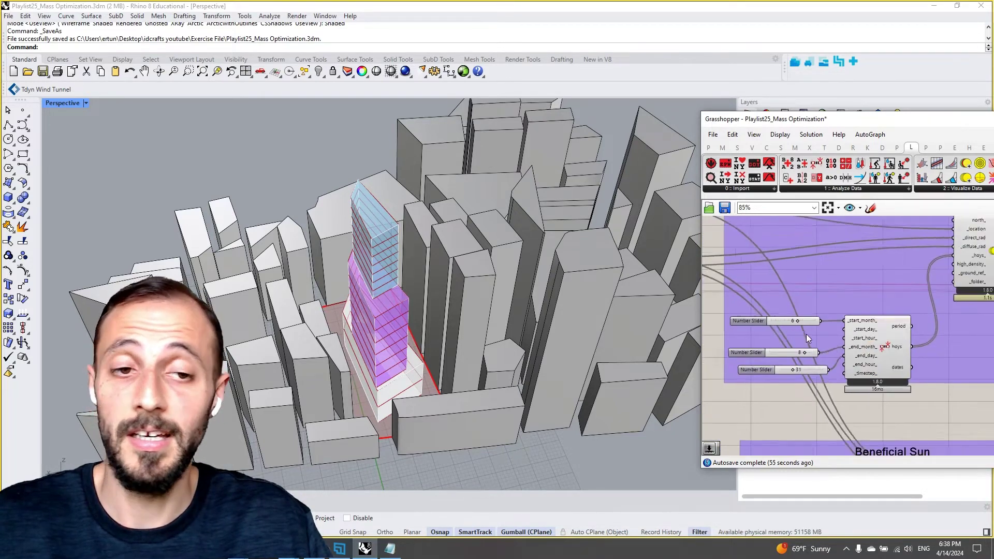
{"action": "right_click_drag", "start_coordinate": [804, 327], "coordinate": [865, 365]}
{"action": "scroll", "coordinate": [834, 370], "scroll_direction": "up", "scroll_amount": 3}
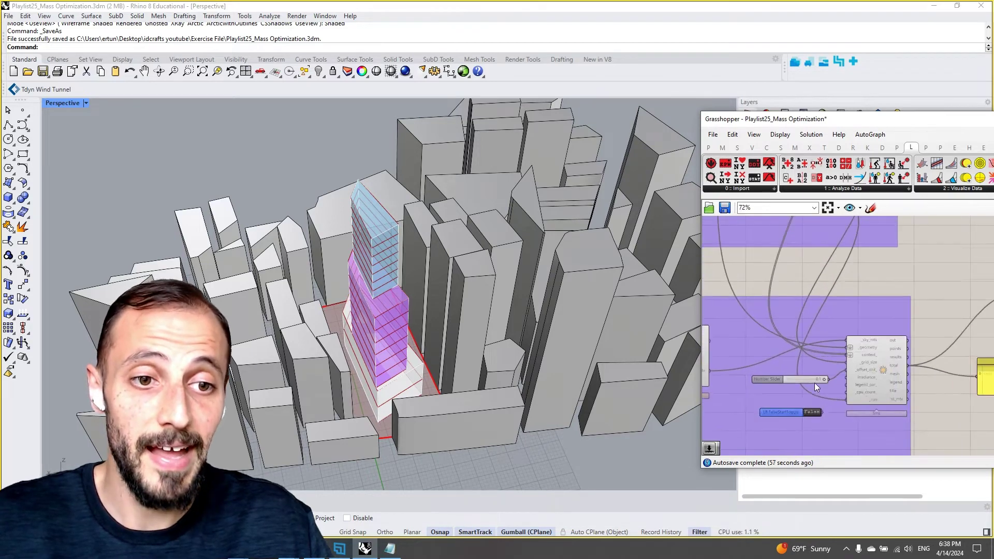
{"action": "scroll", "coordinate": [812, 414], "scroll_direction": "down", "scroll_amount": 3, "text": "ctrl"}
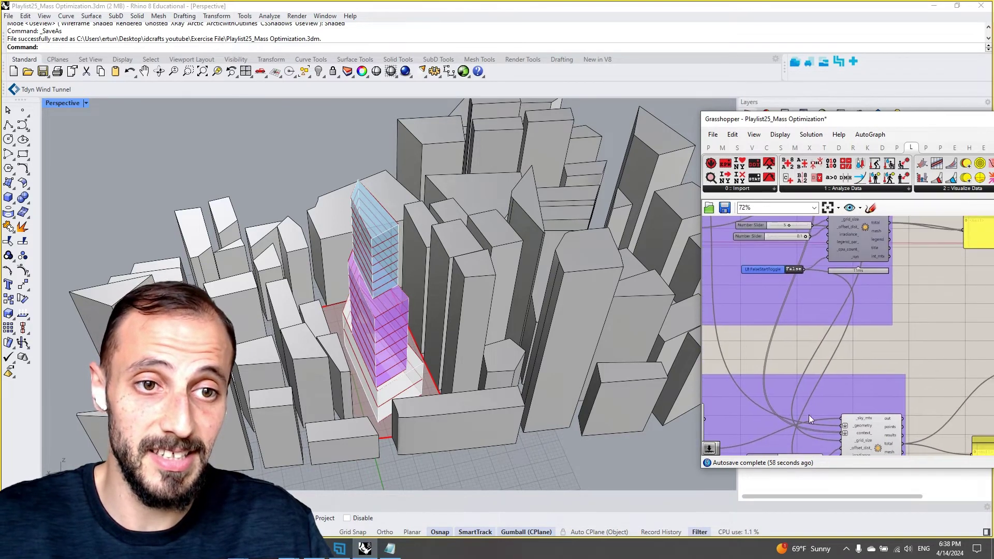
Step: Switch the radiation analysis Boolean Toggle to True and select the analysis components
{"action": "double_click", "coordinate": [796, 273]}
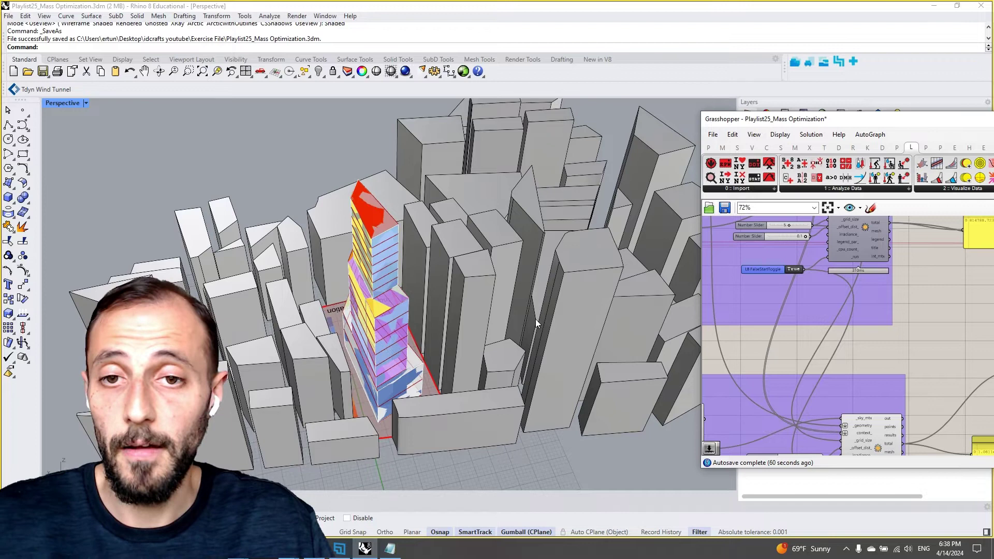
{"action": "scroll", "coordinate": [771, 294], "scroll_direction": "down", "scroll_amount": 5}
{"action": "scroll", "coordinate": [796, 272], "scroll_direction": "down", "scroll_amount": 3}
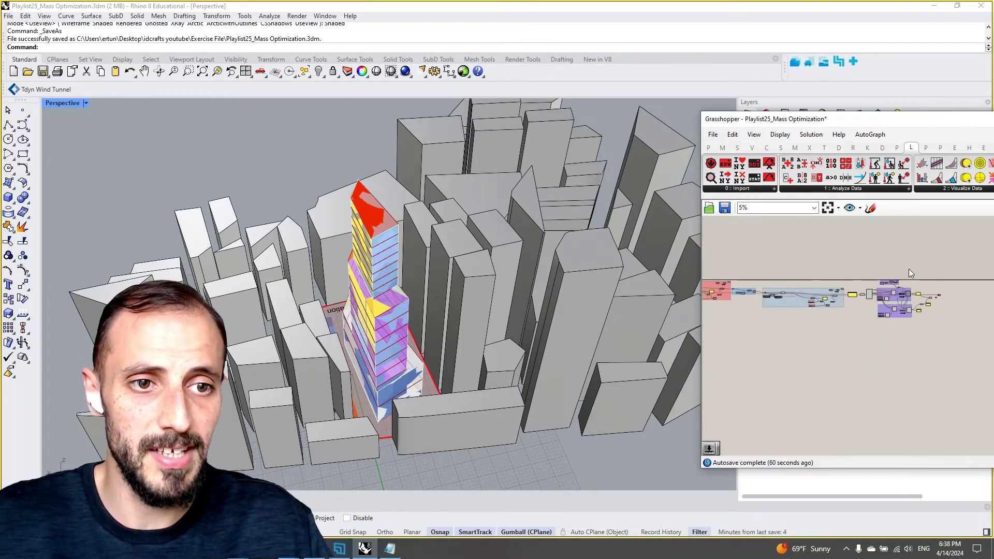
{"action": "right_click", "coordinate": [746, 250]}
{"action": "left_click", "coordinate": [758, 264]}
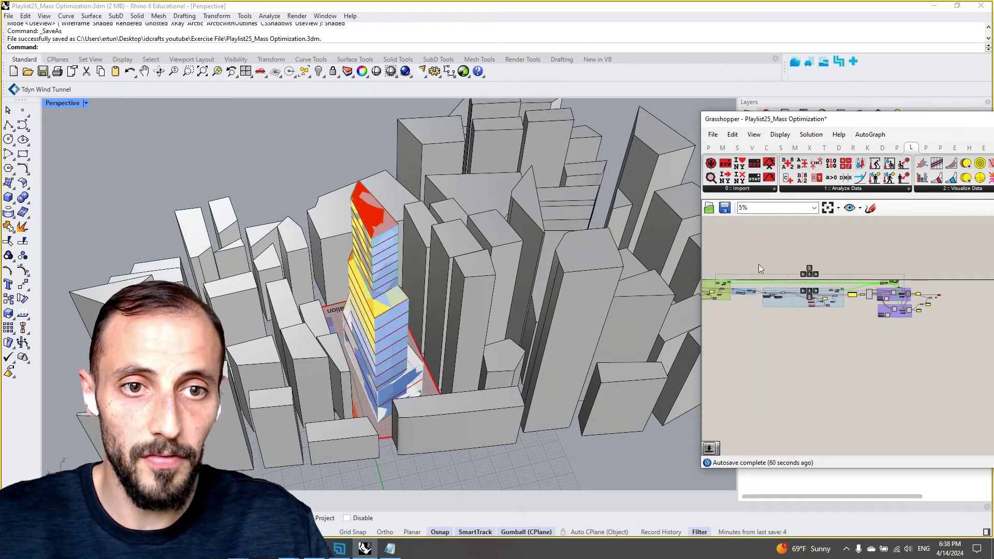
{"action": "right_click_drag", "start_coordinate": [759, 264], "coordinate": [870, 275]}
{"action": "scroll", "coordinate": [853, 296], "scroll_direction": "up", "scroll_amount": 2}
{"action": "scroll", "coordinate": [854, 297], "scroll_direction": "up", "scroll_amount": 2}
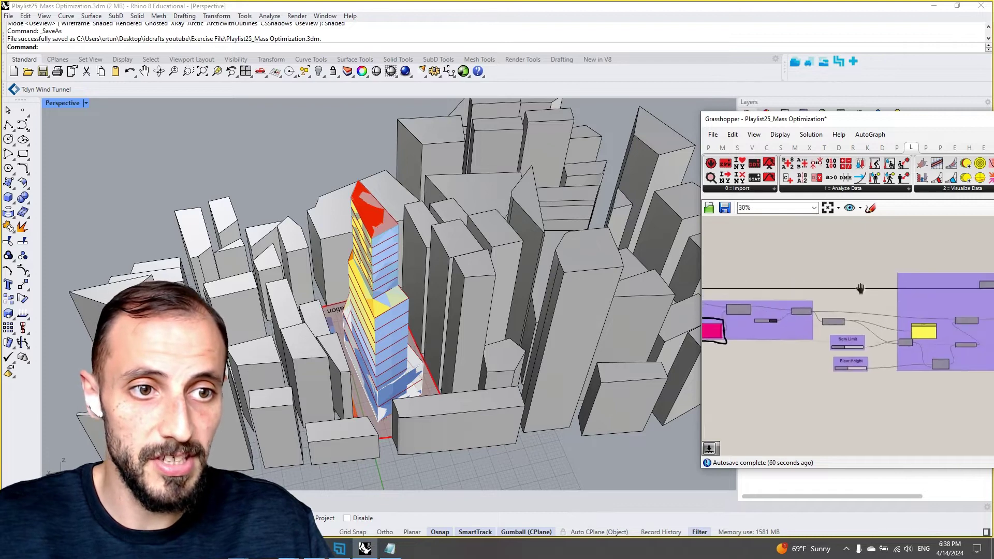
{"action": "scroll", "coordinate": [945, 268], "scroll_direction": "up", "scroll_amount": 1}
{"action": "scroll", "coordinate": [945, 272], "scroll_direction": "down", "scroll_amount": 2}
Step: Turn Preview Off for the selected and green components, leaving one red-to-blue radiation map
{"action": "right_click", "coordinate": [890, 252]}
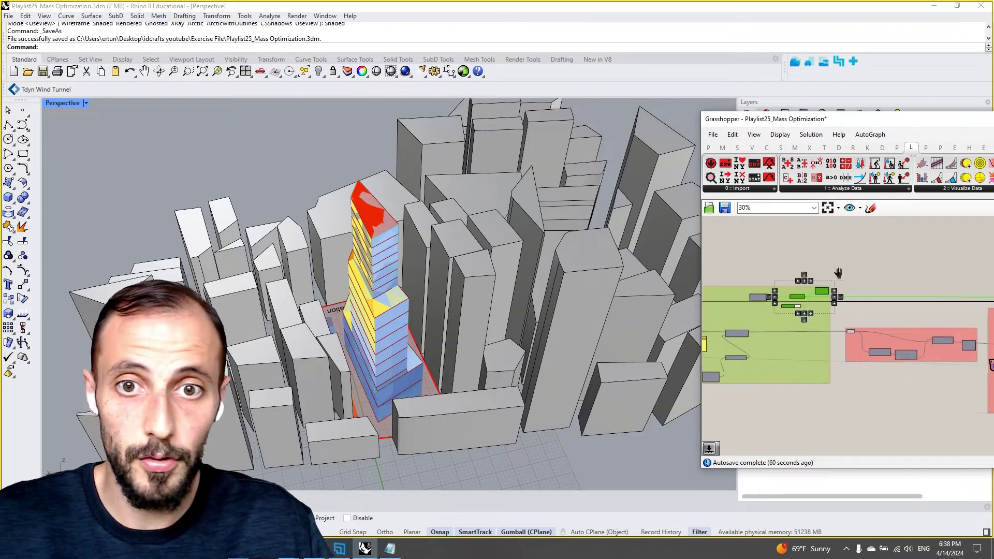
{"action": "mouse_move", "coordinate": [888, 252]}
{"action": "right_mouse_down"}
{"action": "mouse_move", "coordinate": [857, 288]}
{"action": "mouse_move", "coordinate": [784, 292]}
{"action": "right_mouse_up"}
{"action": "scroll", "coordinate": [864, 300], "scroll_direction": "up", "scroll_amount": 2}
{"action": "scroll", "coordinate": [863, 299], "scroll_direction": "up", "scroll_amount": 1}
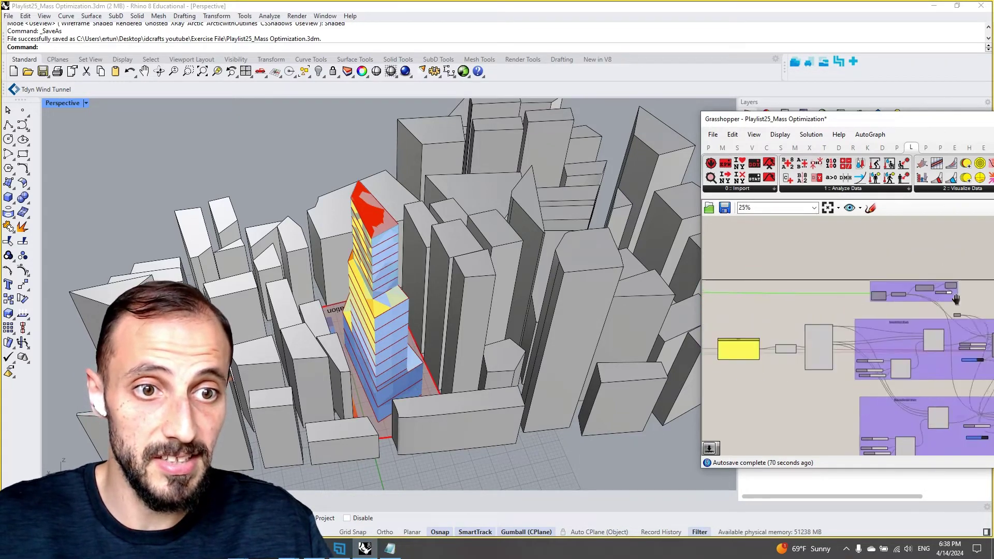
{"action": "scroll", "coordinate": [801, 297], "scroll_direction": "down", "scroll_amount": 1}
{"action": "scroll", "coordinate": [800, 297], "scroll_direction": "up", "scroll_amount": 3}
{"action": "scroll", "coordinate": [856, 320], "scroll_direction": "down", "scroll_amount": 2}
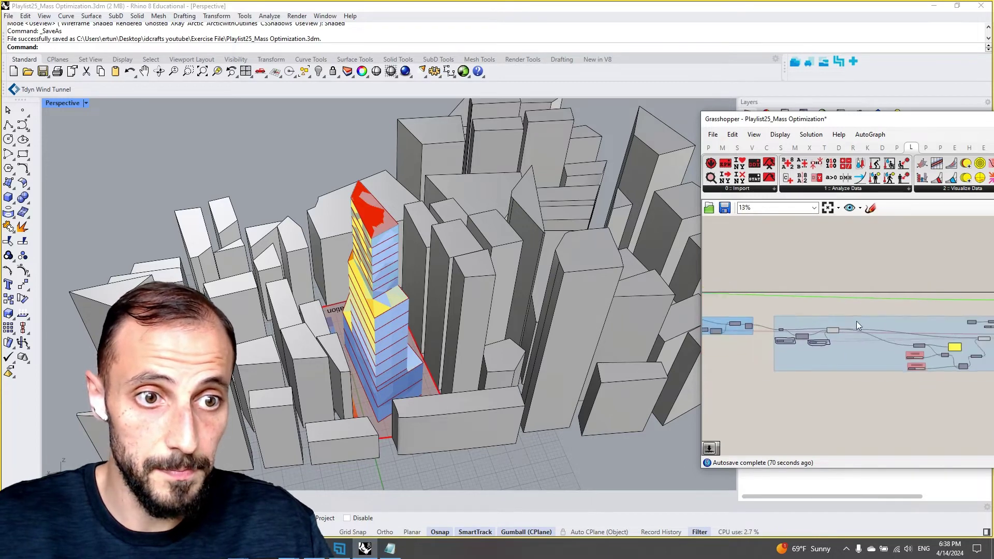
{"action": "scroll", "coordinate": [956, 322], "scroll_direction": "down", "scroll_amount": 1}
{"action": "scroll", "coordinate": [957, 323], "scroll_direction": "up", "scroll_amount": 2}
{"action": "right_click", "coordinate": [835, 284]}
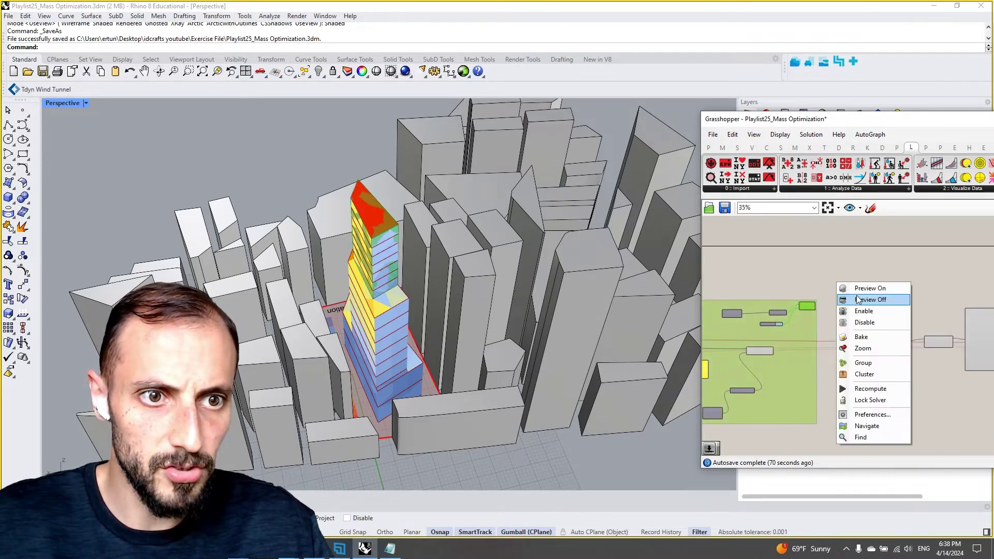
{"action": "left_click", "coordinate": [905, 300]}
{"action": "scroll", "coordinate": [906, 301], "scroll_direction": "down", "scroll_amount": 1}
{"action": "scroll", "coordinate": [792, 303], "scroll_direction": "up", "scroll_amount": 2}
{"action": "scroll", "coordinate": [793, 304], "scroll_direction": "down", "scroll_amount": 1}
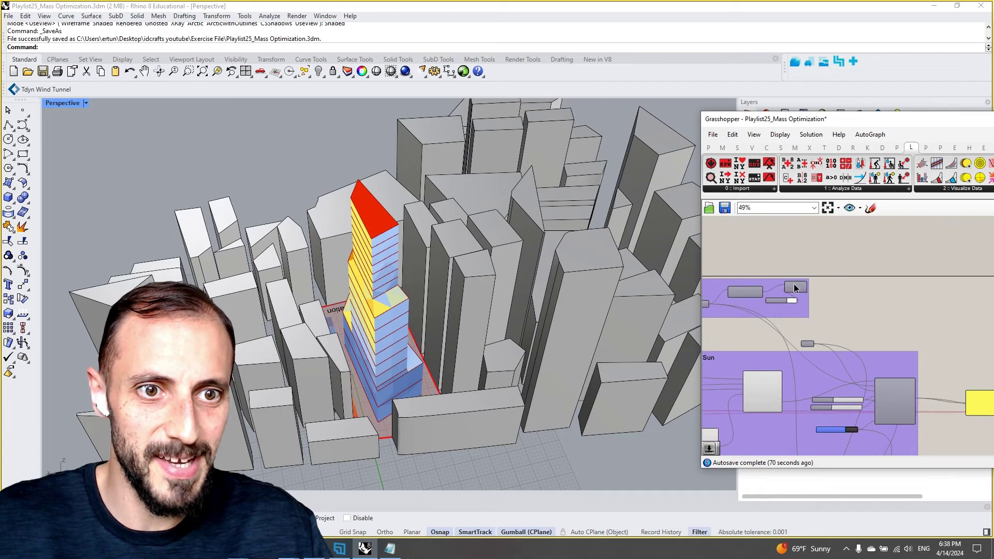
{"action": "right_click", "coordinate": [860, 296]}
{"action": "left_click", "coordinate": [860, 293]}
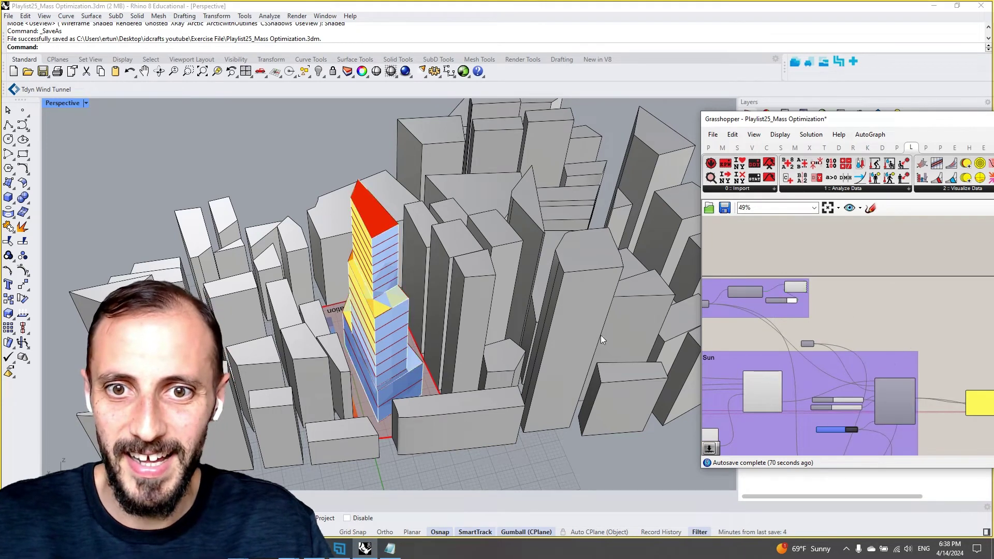
{"action": "right_click_drag", "start_coordinate": [601, 340], "coordinate": [423, 340]}
{"action": "scroll", "coordinate": [936, 402], "scroll_direction": "up", "scroll_amount": 1}
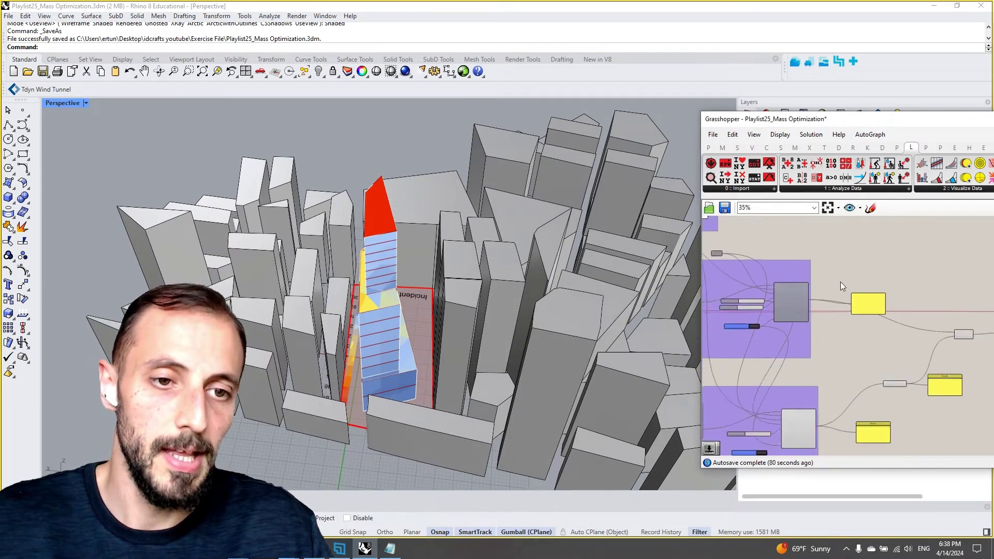
{"action": "right_click_drag", "start_coordinate": [936, 402], "coordinate": [822, 264]}
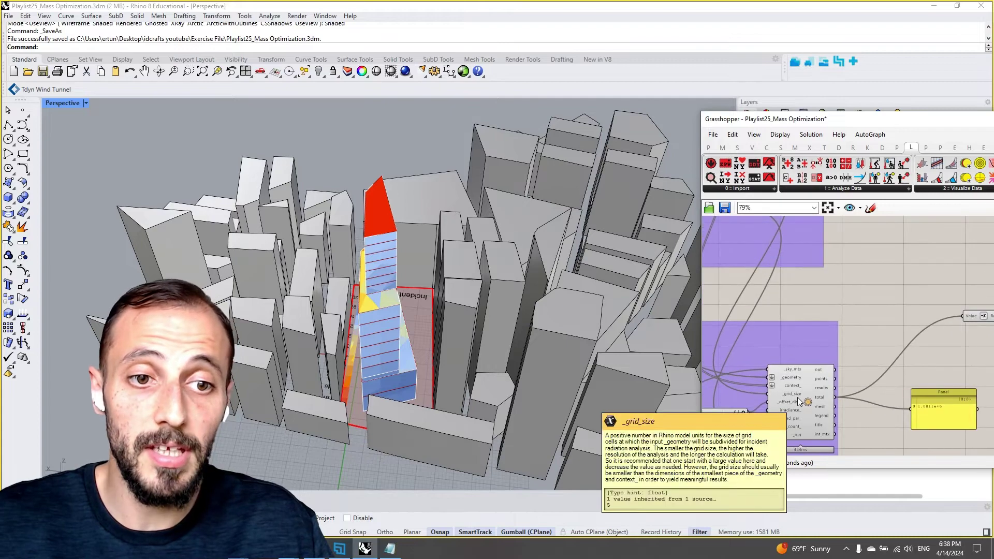
{"action": "scroll", "coordinate": [776, 396], "scroll_direction": "up", "scroll_amount": 2}
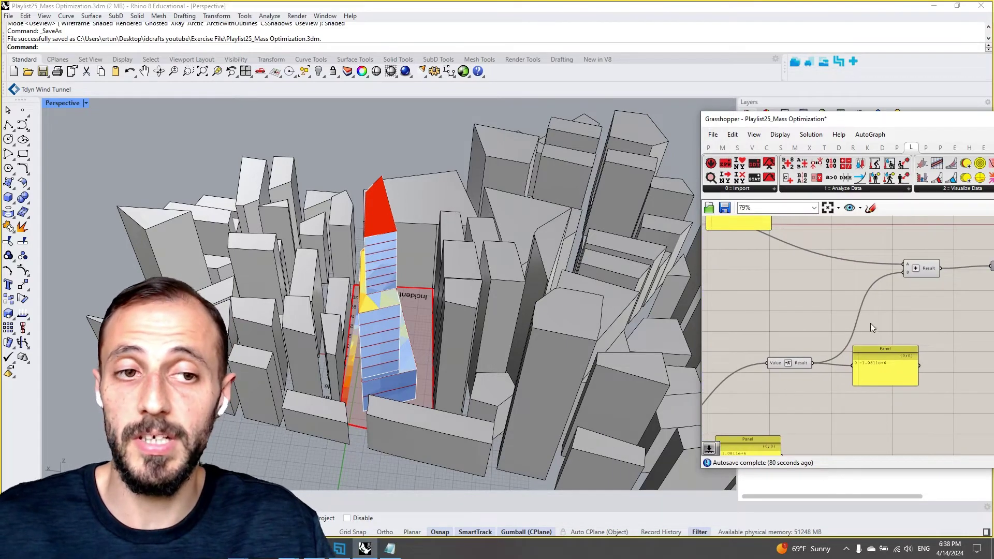
{"action": "right_click_drag", "start_coordinate": [821, 325], "coordinate": [774, 357]}
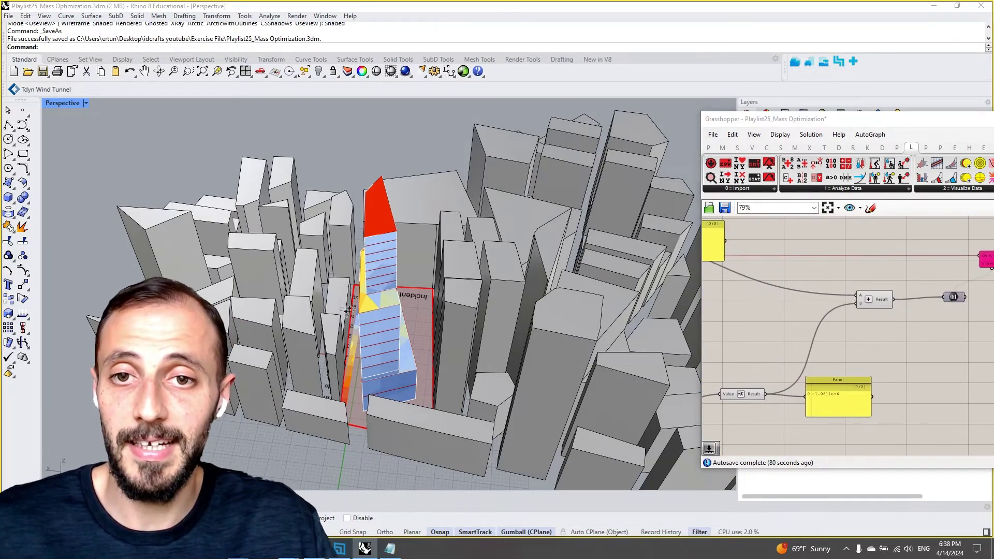
{"action": "mouse_move", "coordinate": [639, 348]}
{"action": "right_mouse_down"}
{"action": "mouse_move", "coordinate": [601, 333]}
{"action": "mouse_move", "coordinate": [428, 317]}
{"action": "right_mouse_up"}
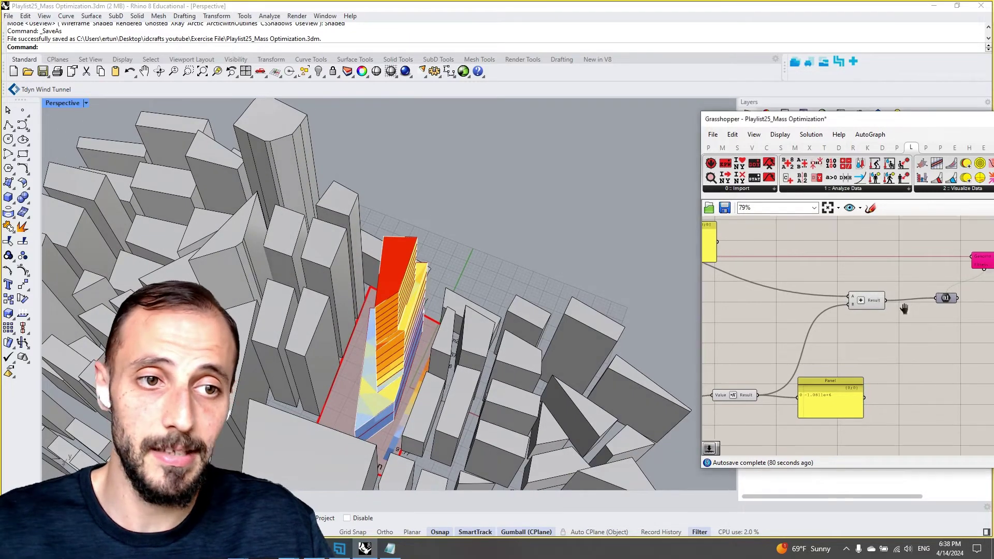
{"action": "right_click_drag", "start_coordinate": [932, 288], "coordinate": [800, 310]}
{"action": "right_click_drag", "start_coordinate": [594, 314], "coordinate": [566, 277]}
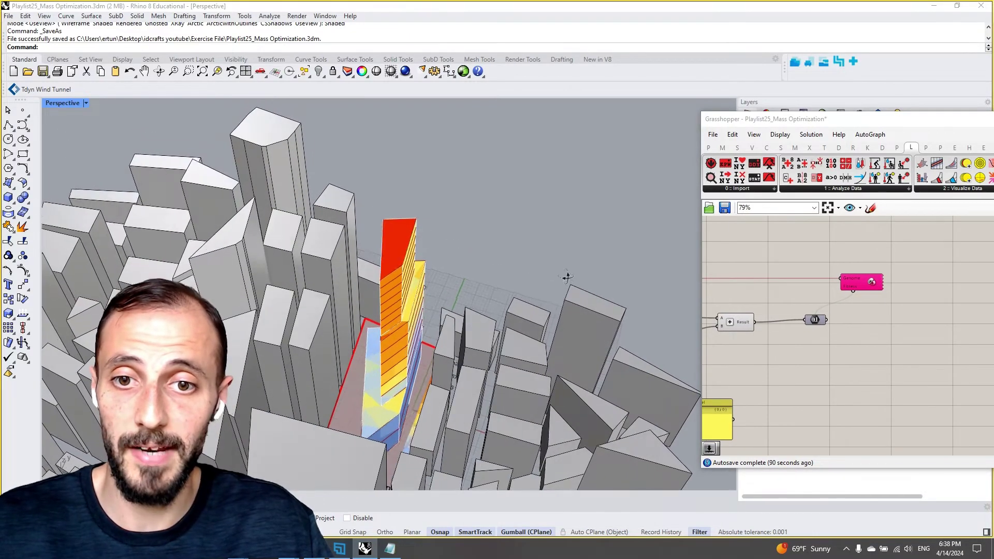
Step: Start the Galapagos evolutionary solver to search tower variations for maximum radiation fitness
{"action": "double_click", "coordinate": [875, 283]}
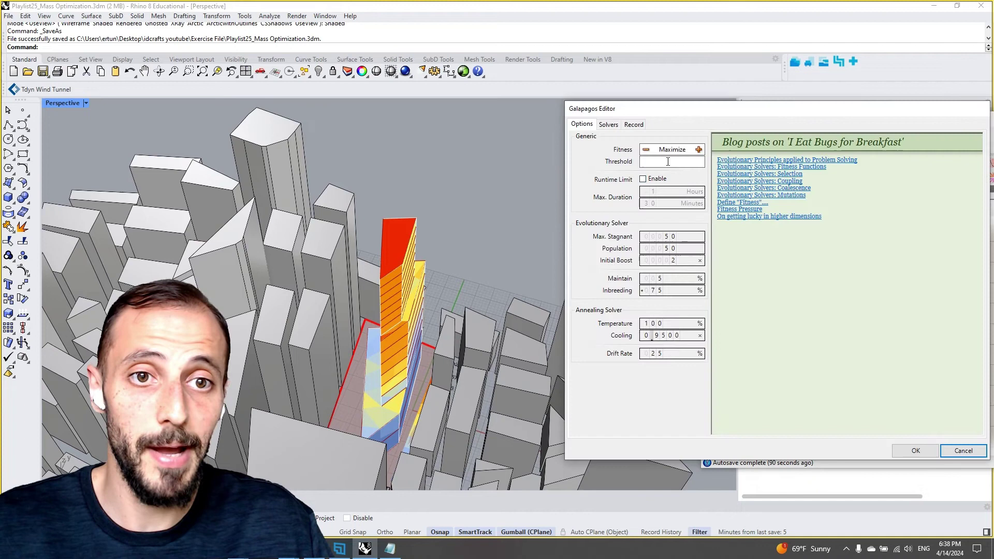
{"action": "left_click", "coordinate": [609, 125]}
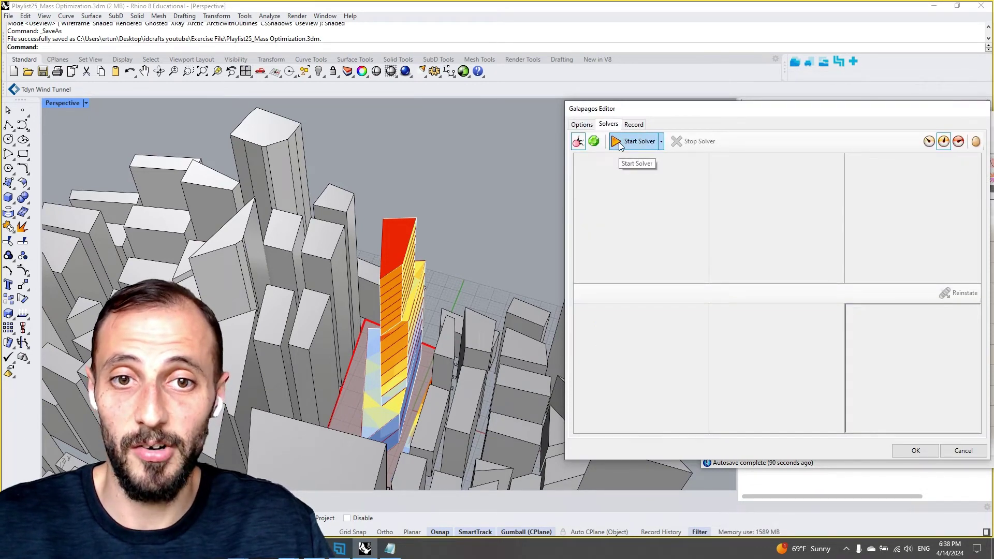
{"action": "left_click", "coordinate": [619, 142]}
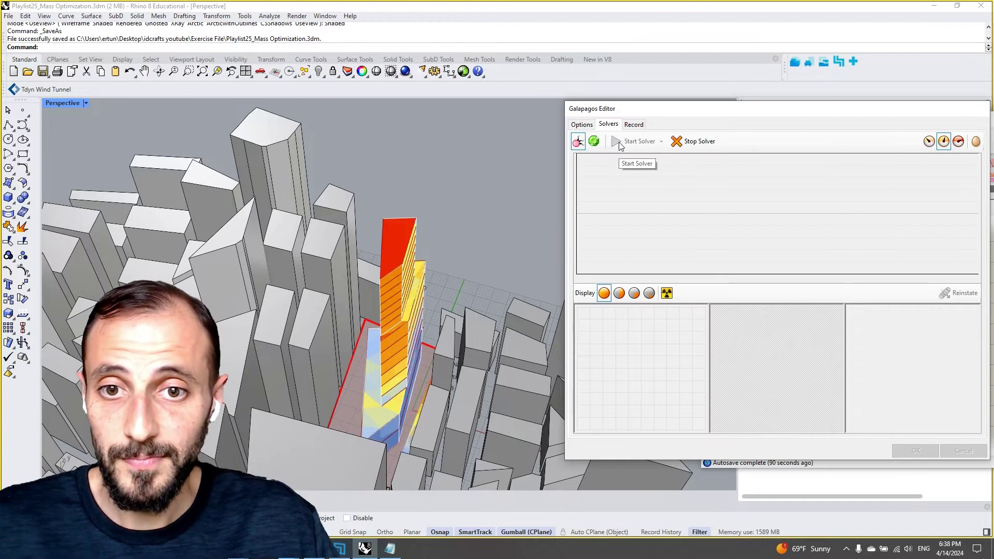